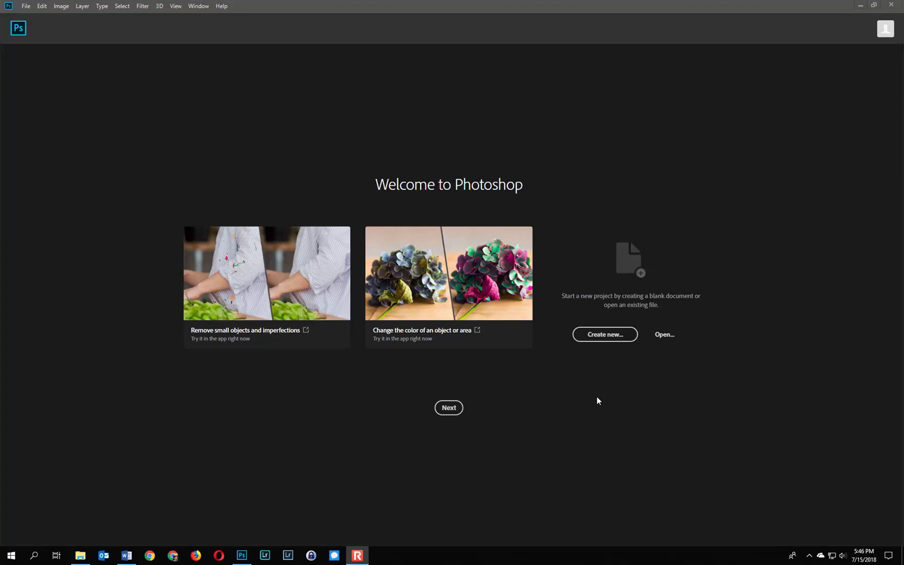
Open MemeLoveTriangle_297886754.jpg from the memes folder
click(597, 397)
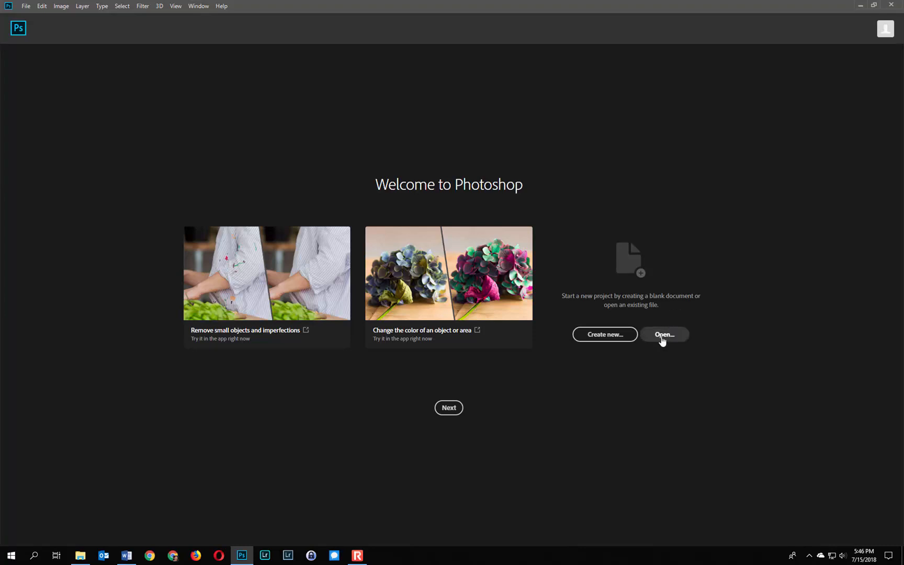
click(666, 335)
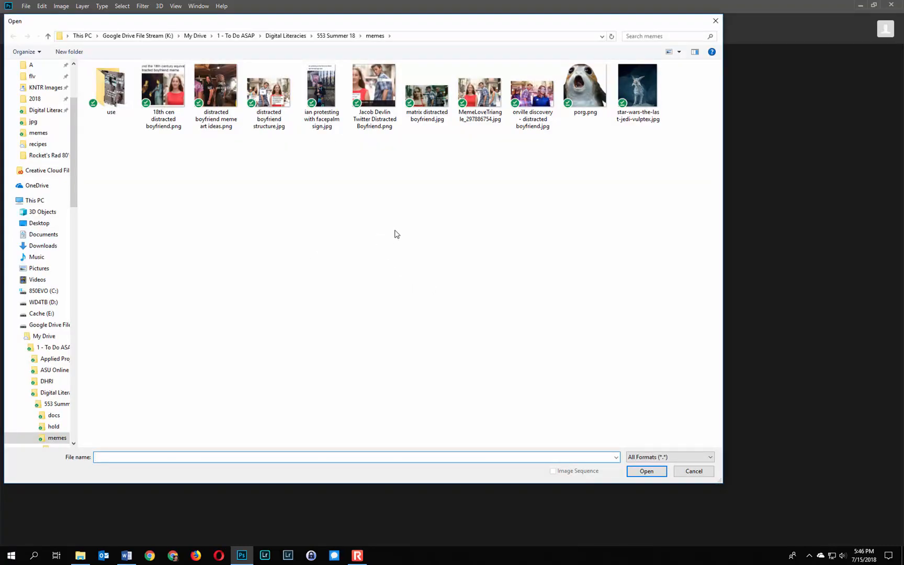
click(480, 102)
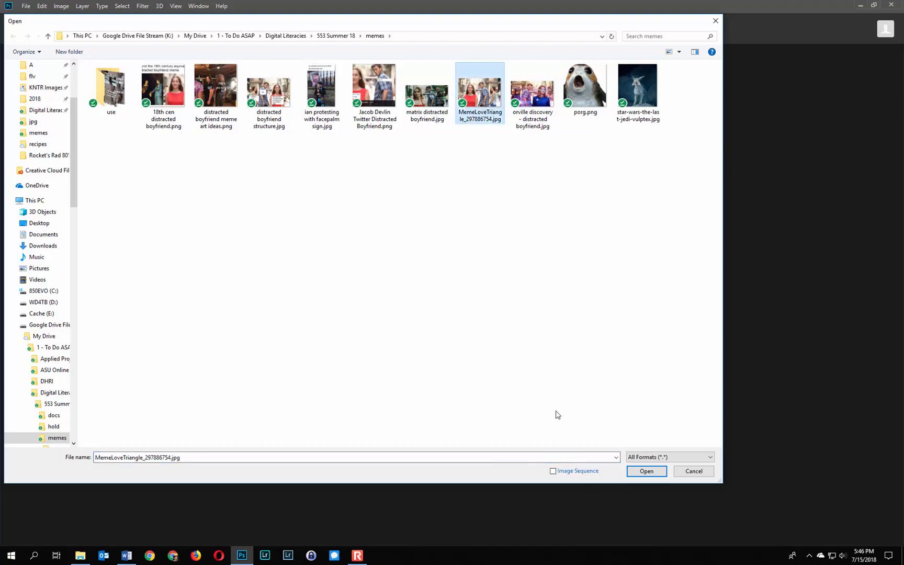
click(647, 470)
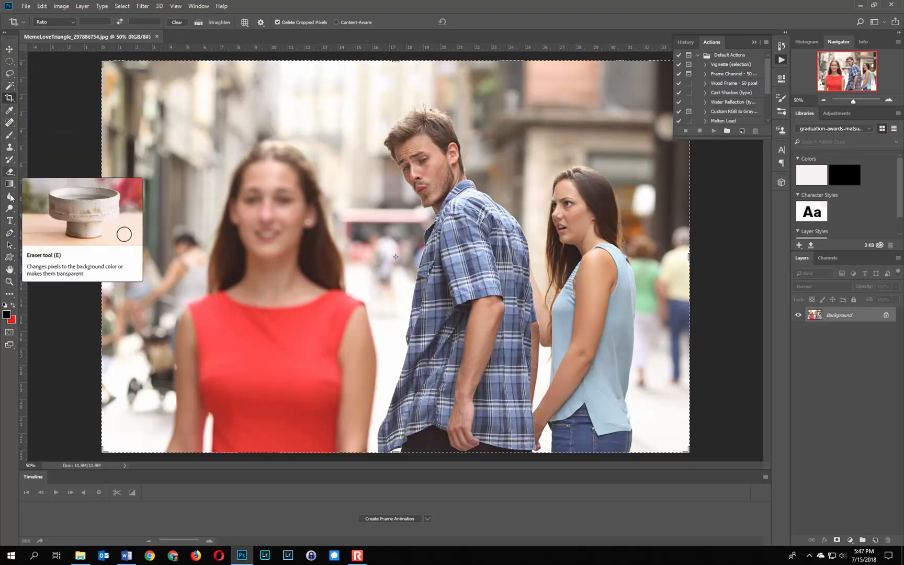
Activate the horizontal Type tool and set its font to Impact in the Regular style
click(12, 223)
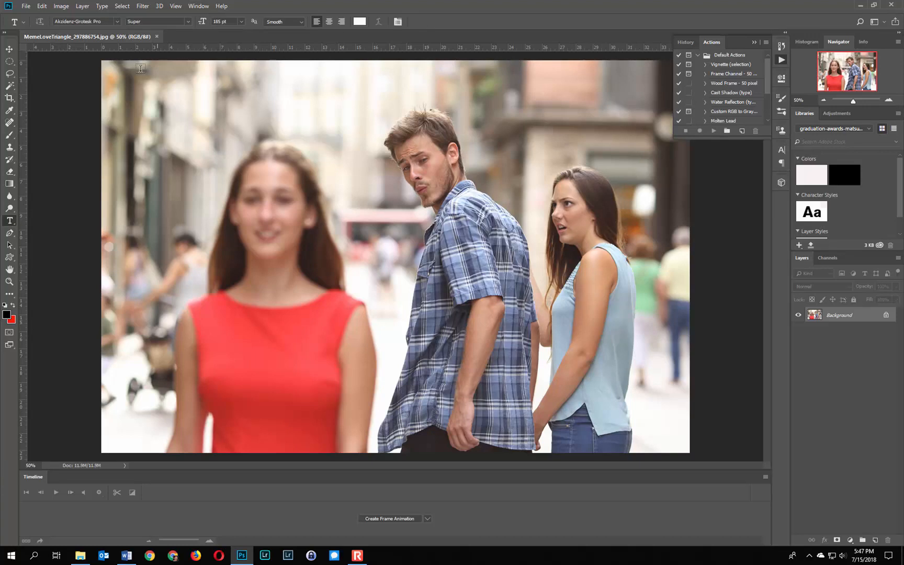
click(10, 197)
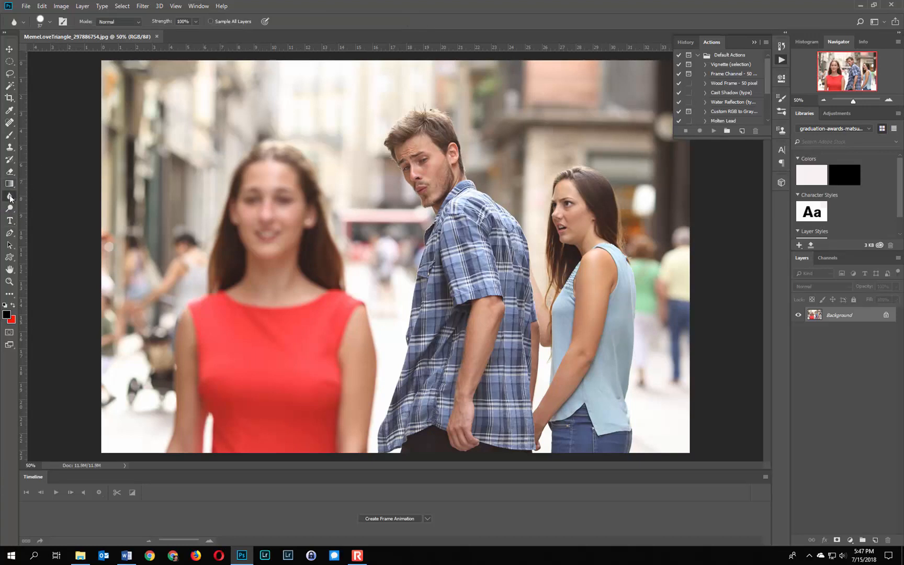
click(9, 221)
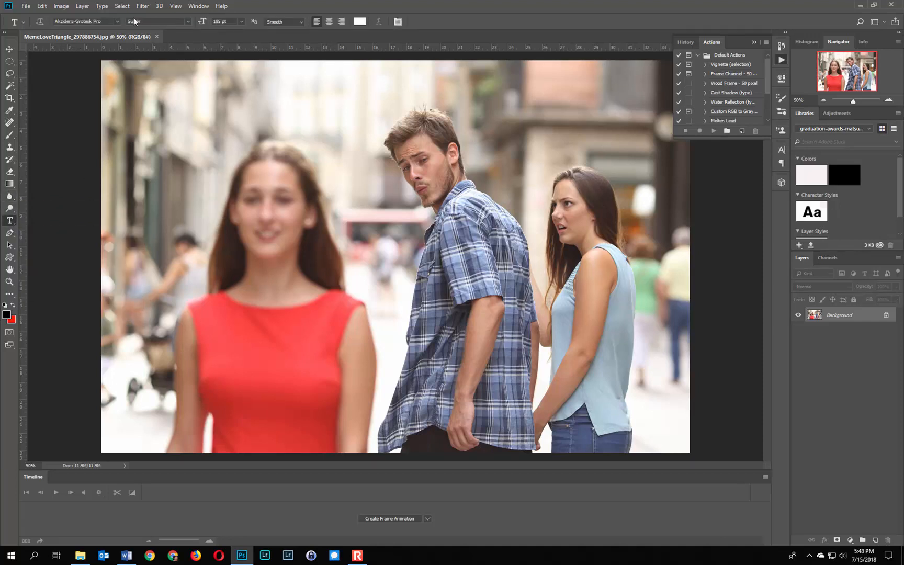
click(116, 22)
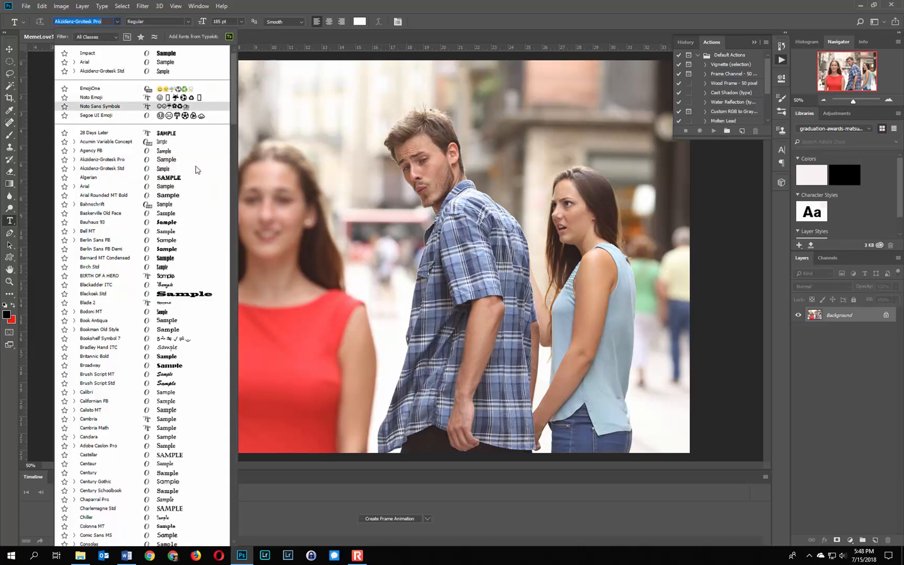
scroll(233, 228, down, 7)
scroll(233, 228, down, 13)
scroll(233, 231, down, 10)
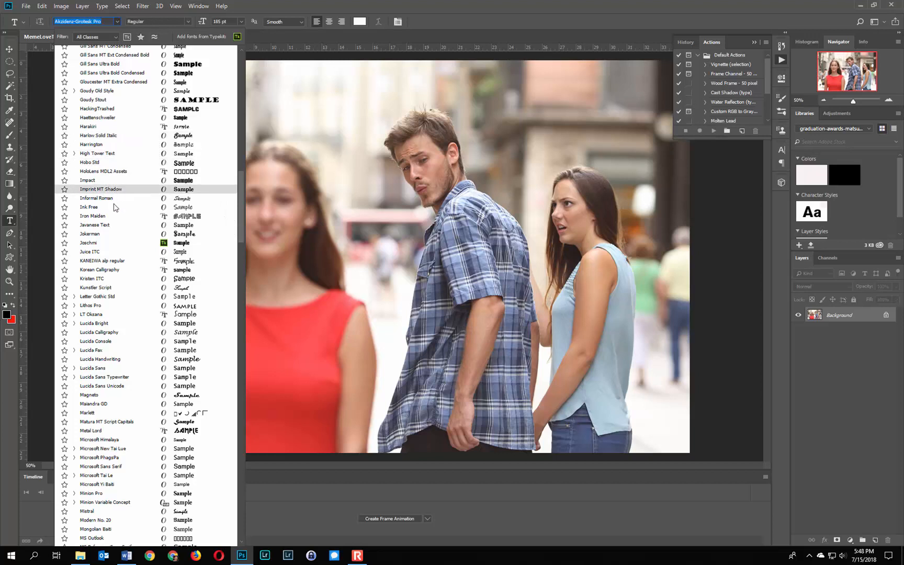
click(108, 180)
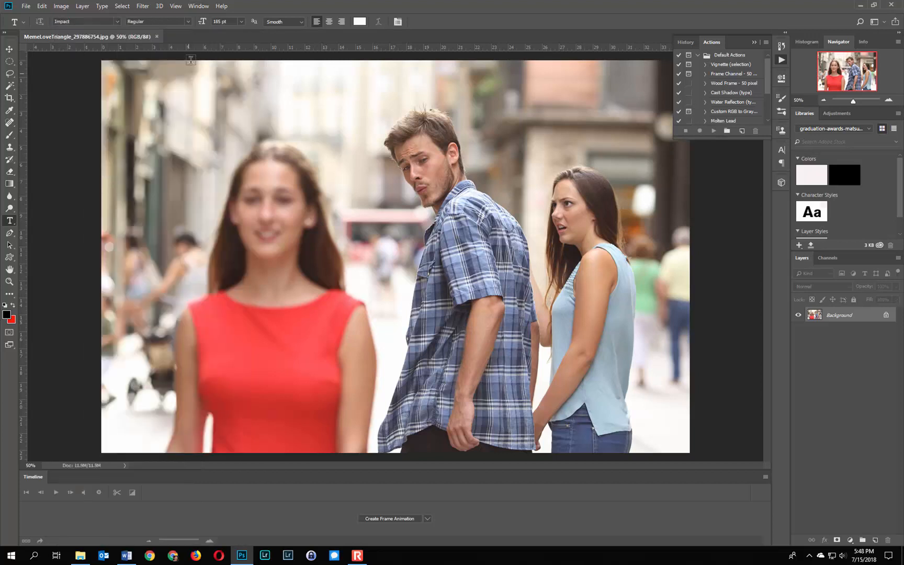
click(187, 22)
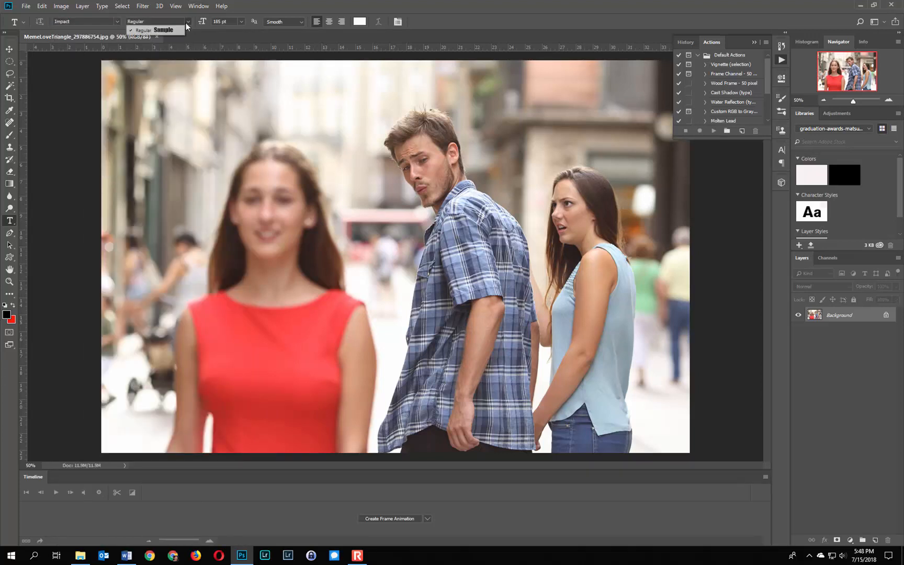
click(188, 29)
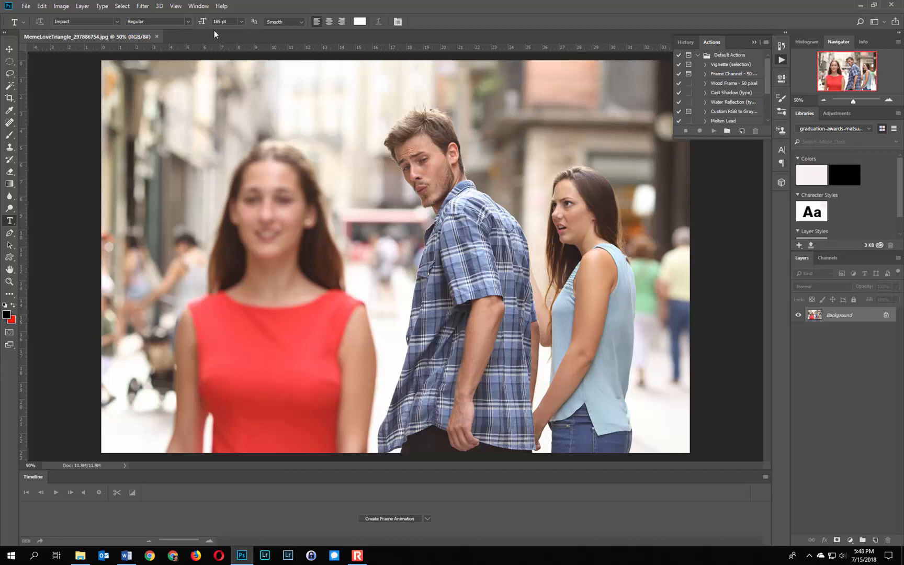
Add the white text "ME" at 185 pt on the man's plaid shirt and commit it
click(241, 22)
click(251, 4)
click(446, 250)
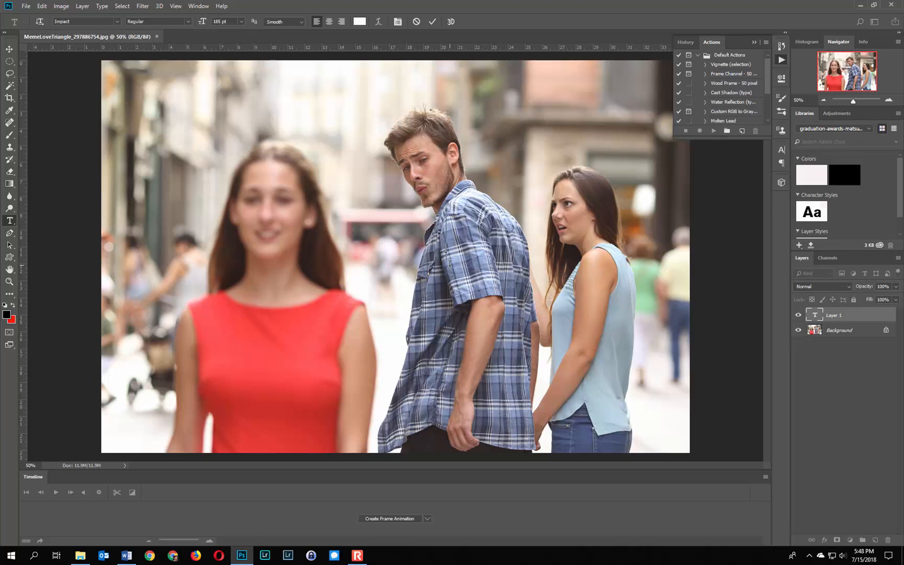
text(ME)
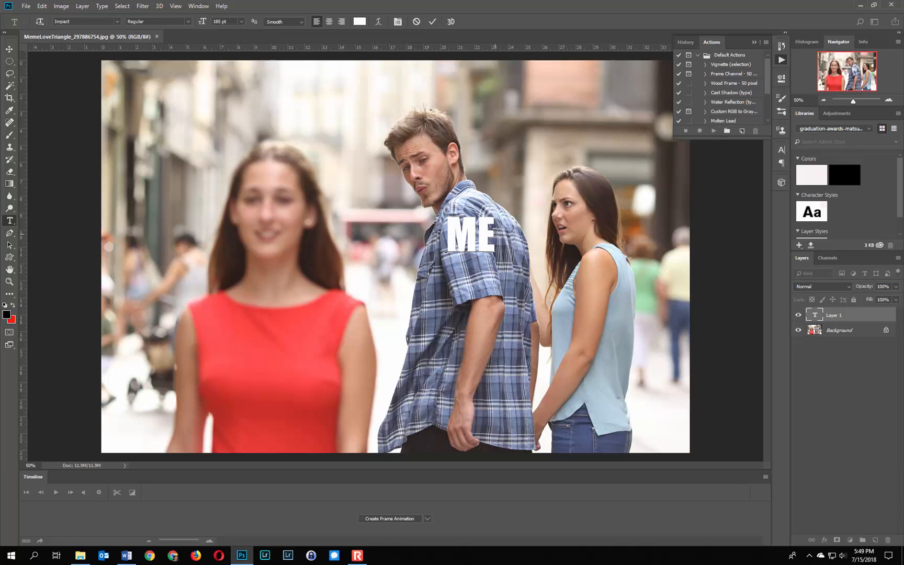
drag(493, 232, 444, 225)
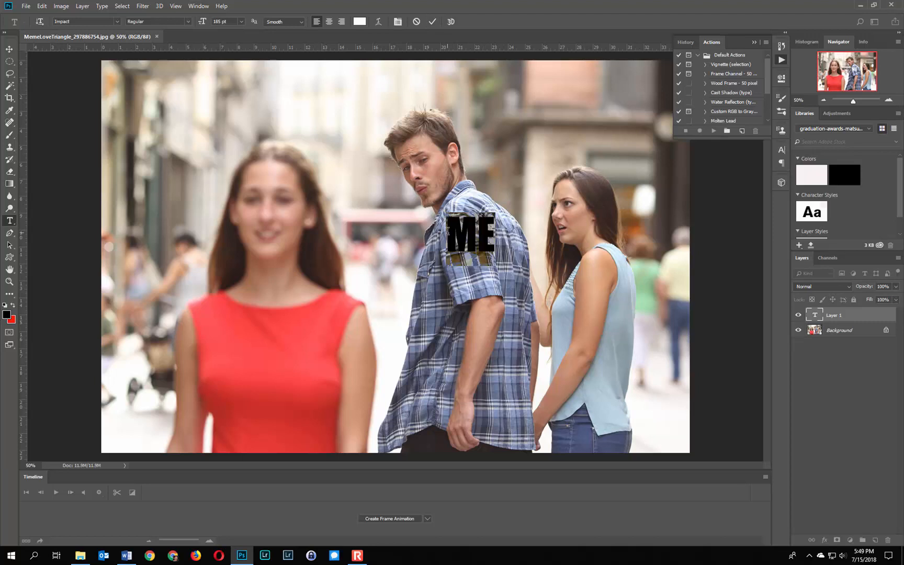
click(241, 22)
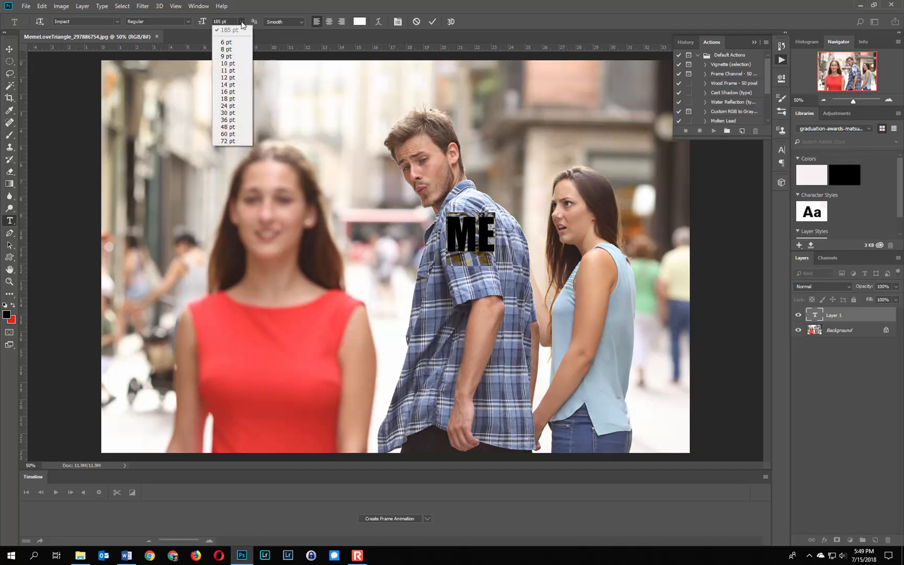
click(251, 5)
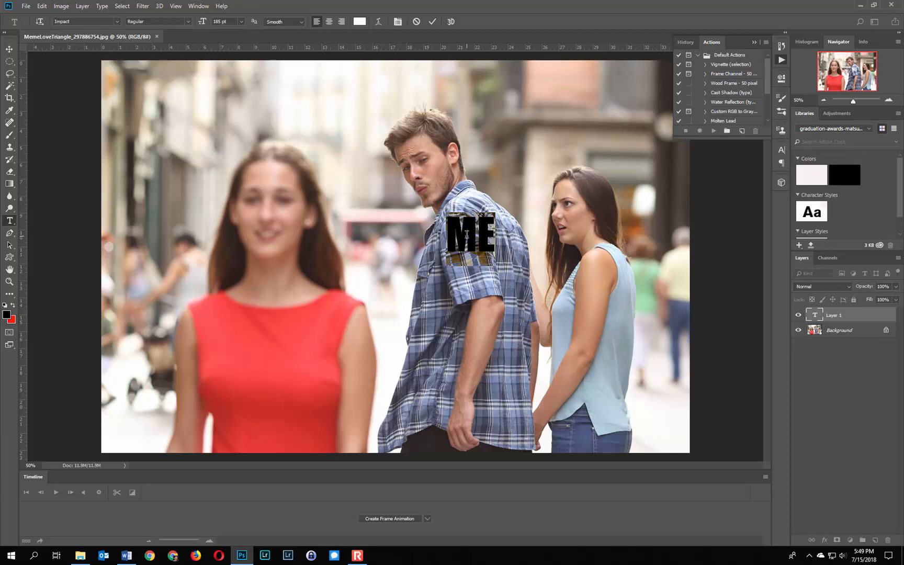
click(431, 22)
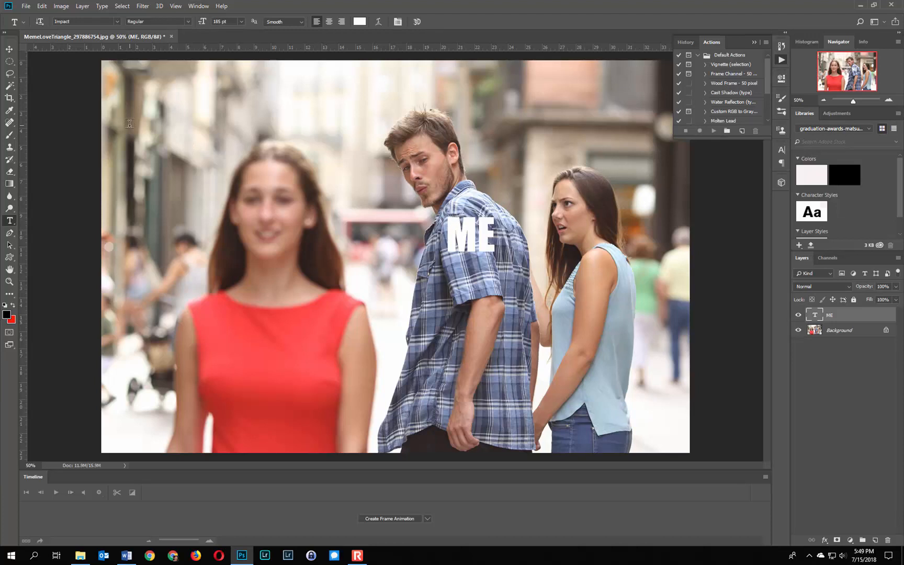
Reposition the ME text with the Move tool so it sits on the upper part of the man's shirt
click(10, 50)
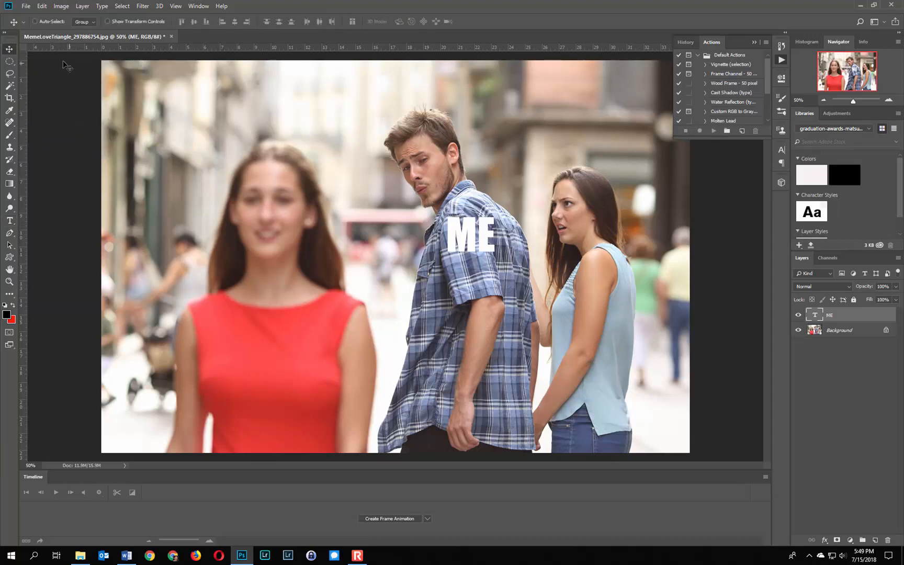
mouse_move(468, 229)
mouse_down()
mouse_move(445, 234)
mouse_move(475, 203)
mouse_move(443, 255)
mouse_move(489, 220)
mouse_move(426, 238)
mouse_move(468, 254)
mouse_move(464, 230)
mouse_move(465, 249)
mouse_move(458, 249)
mouse_move(463, 240)
mouse_up()
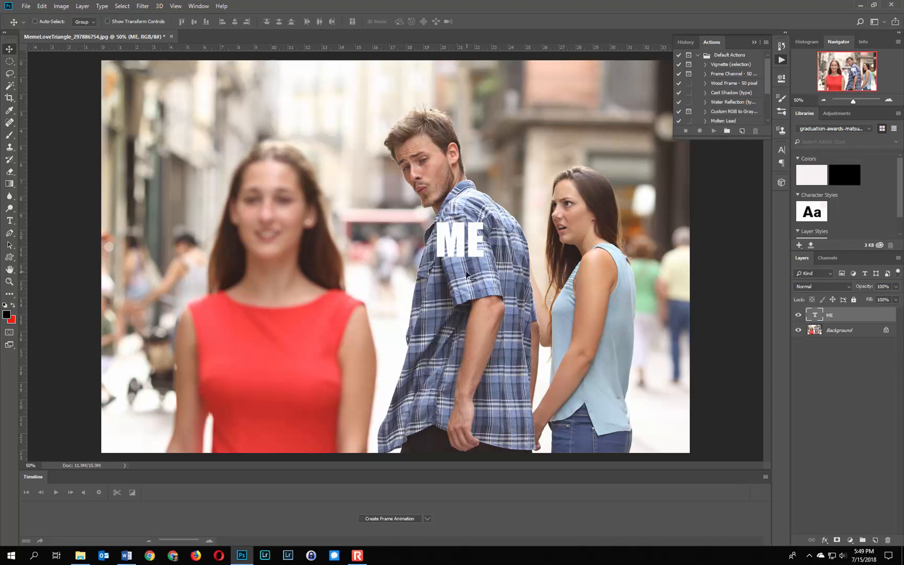
mouse_move(464, 244)
mouse_down()
mouse_move(468, 253)
mouse_move(470, 243)
mouse_up()
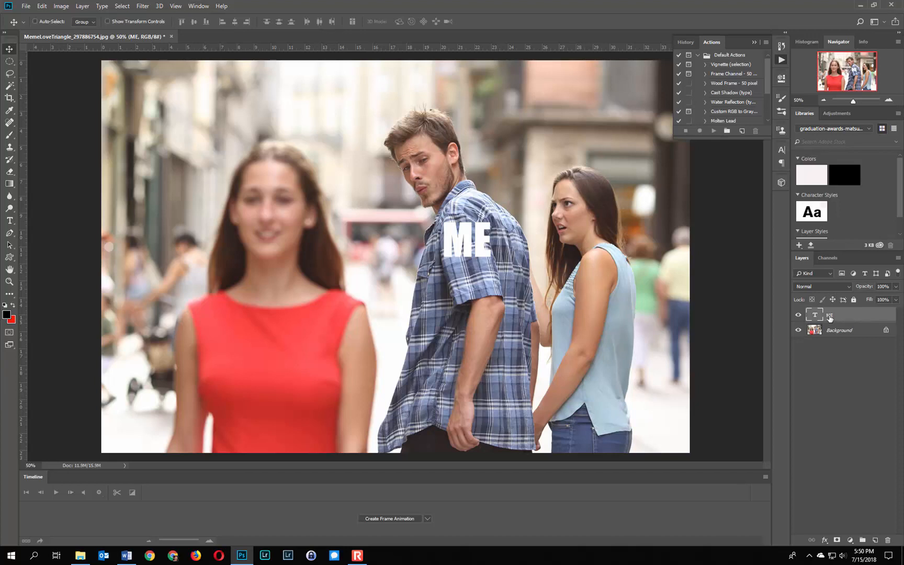
Add two stroke effects to the ME layer, setting the top one to black, 5 px, Outside position and 100% opacity
double_click(858, 316)
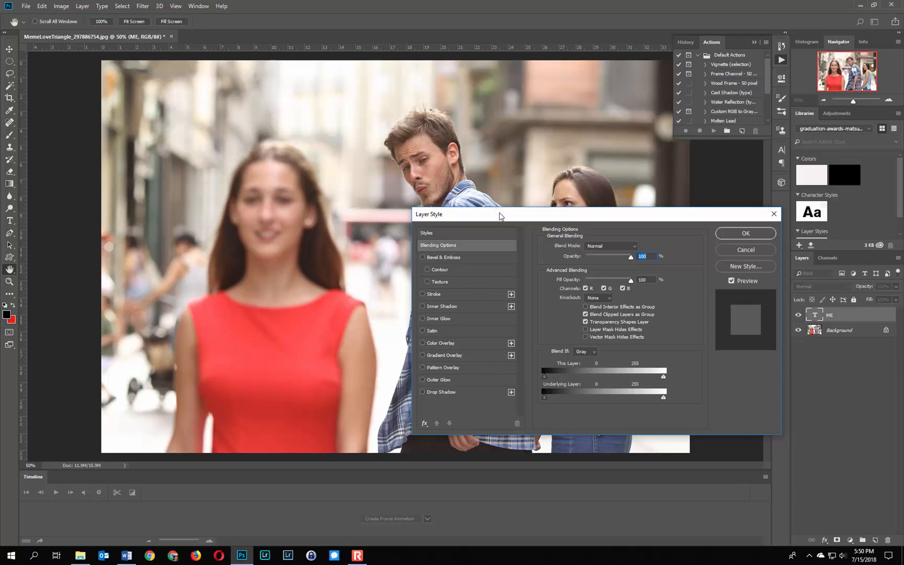
drag(500, 216, 476, 269)
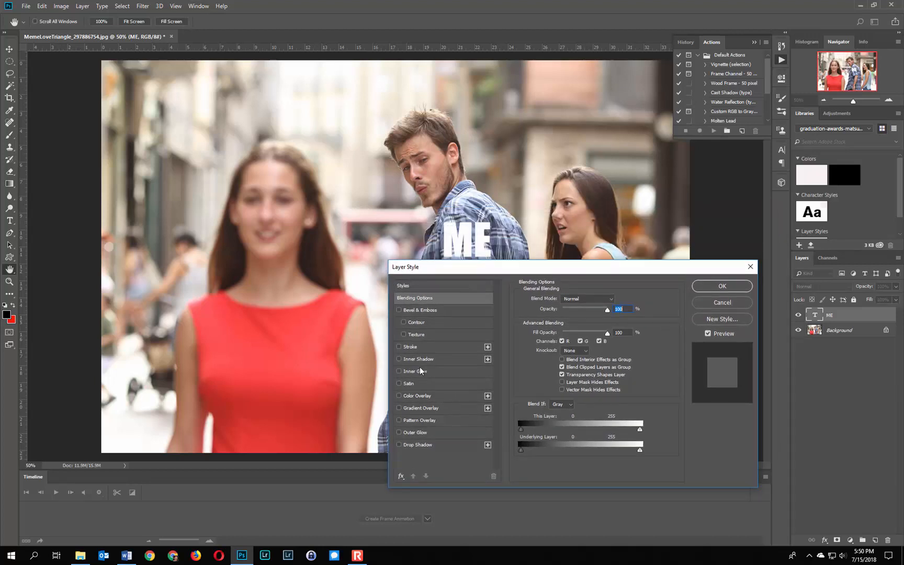
click(399, 346)
click(487, 347)
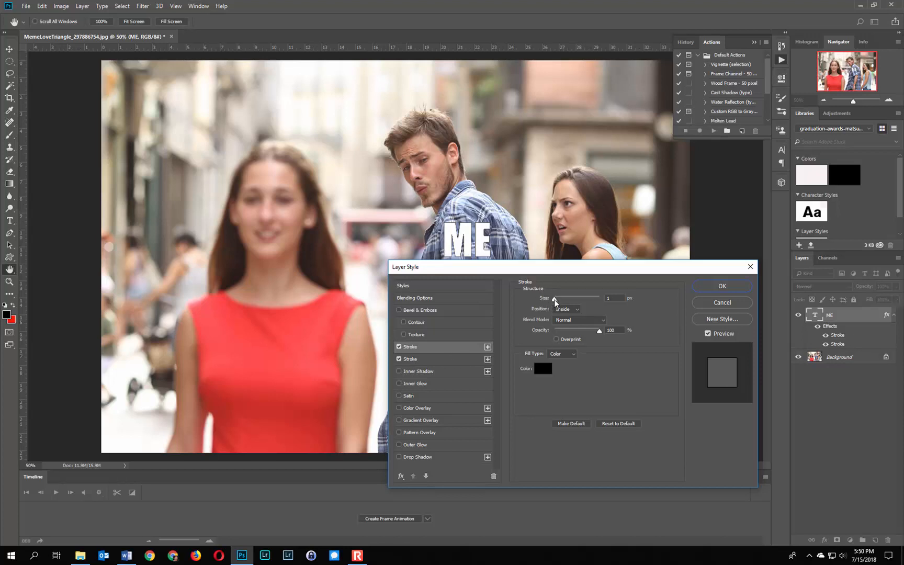
drag(554, 299, 556, 304)
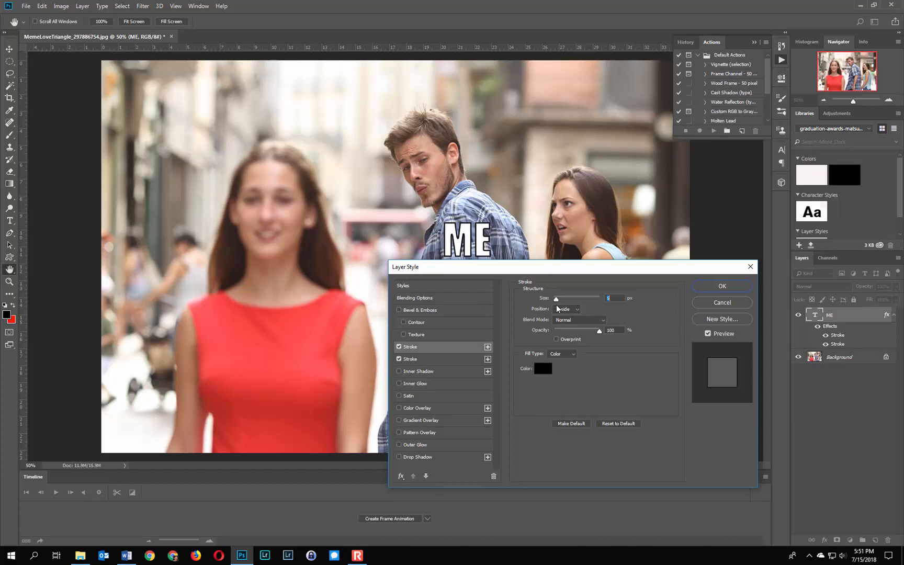
click(565, 309)
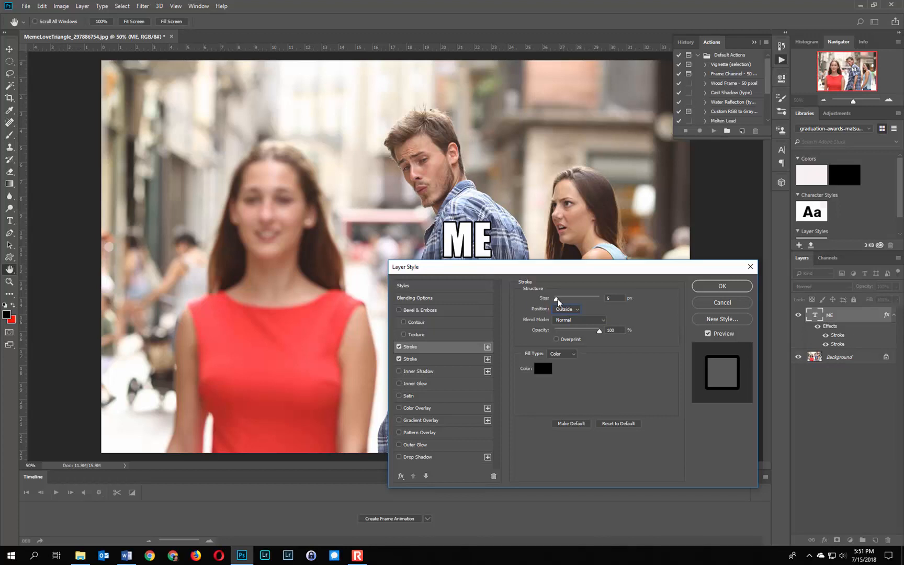
drag(555, 300, 556, 300)
mouse_move(595, 331)
mouse_down()
mouse_move(574, 332)
mouse_move(603, 335)
mouse_up()
Add two drop shadow effects to the ME layer and apply the layer style
click(399, 457)
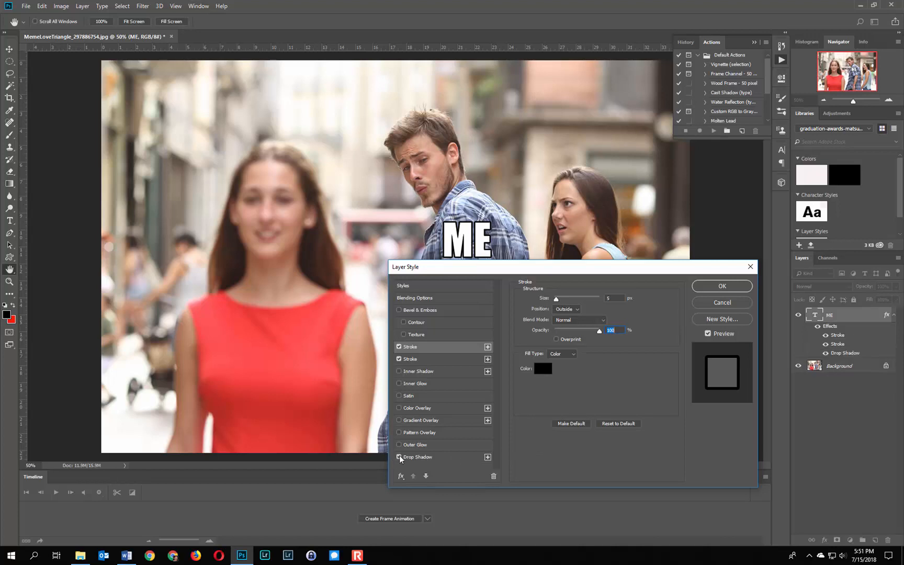
key(Down)
key(Down)
click(485, 456)
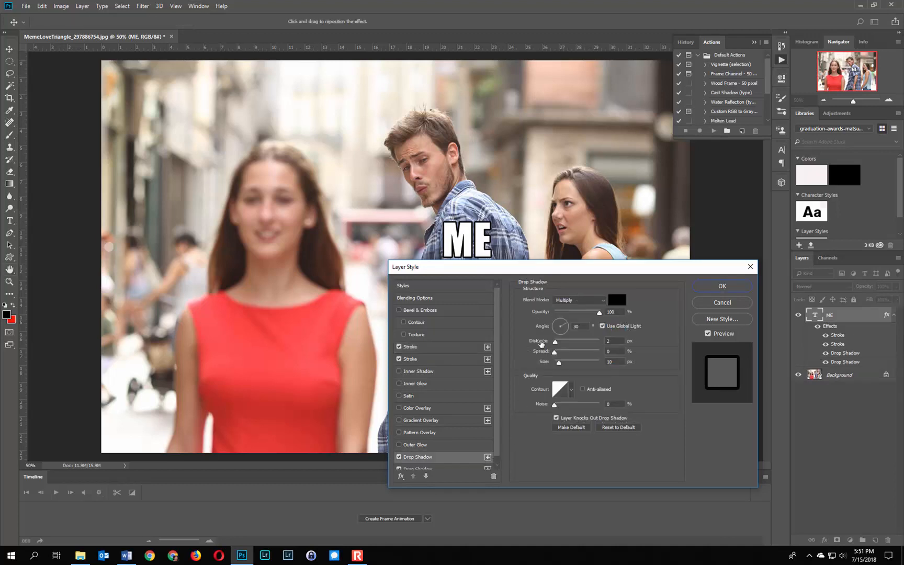
mouse_move(563, 319)
mouse_down()
mouse_move(566, 326)
mouse_move(550, 319)
mouse_up()
click(725, 290)
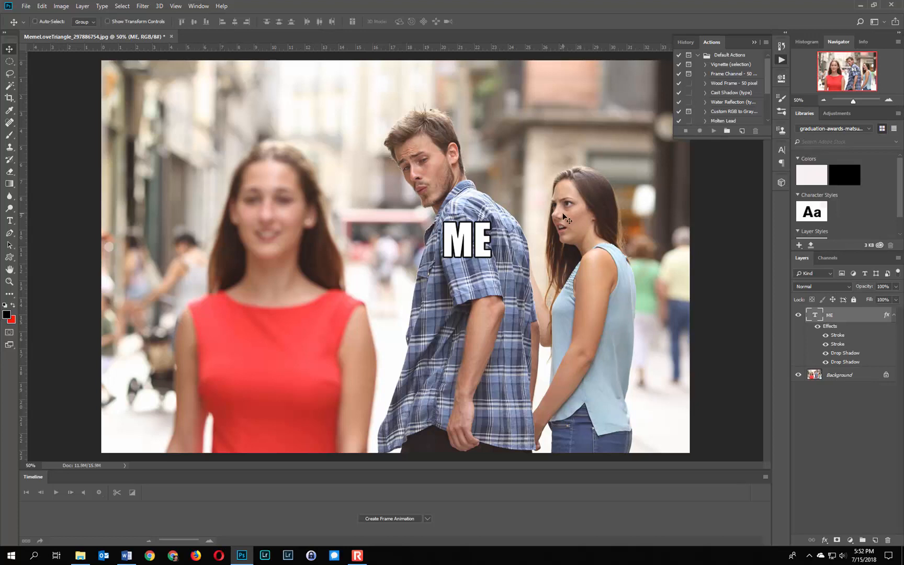
Open star-wars-the-last-jedi-vulptex.jpg from the memes folder as a second document
click(26, 7)
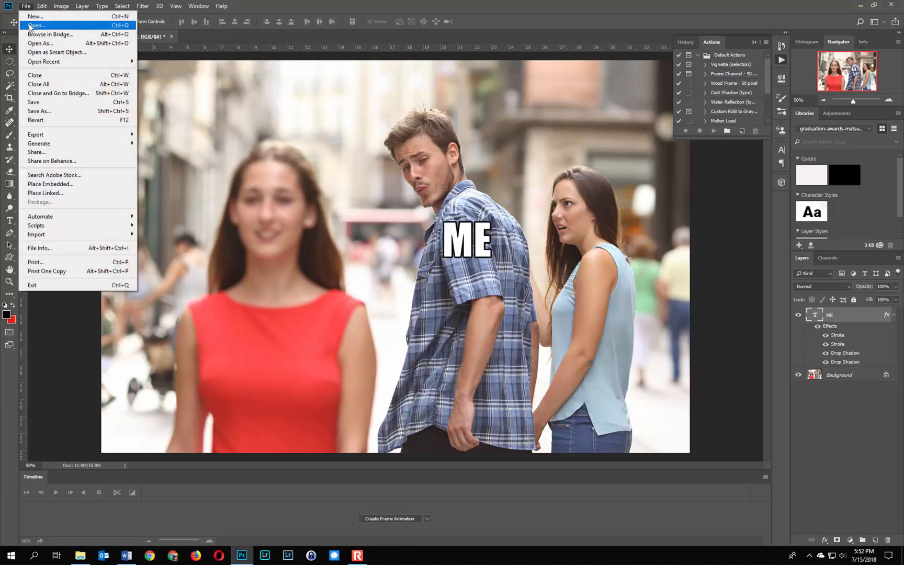
click(29, 25)
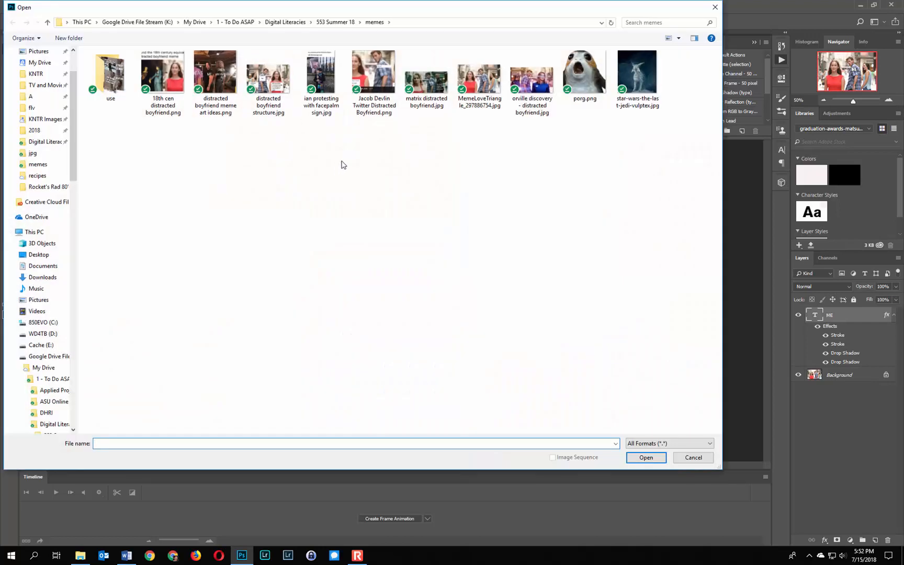
double_click(635, 79)
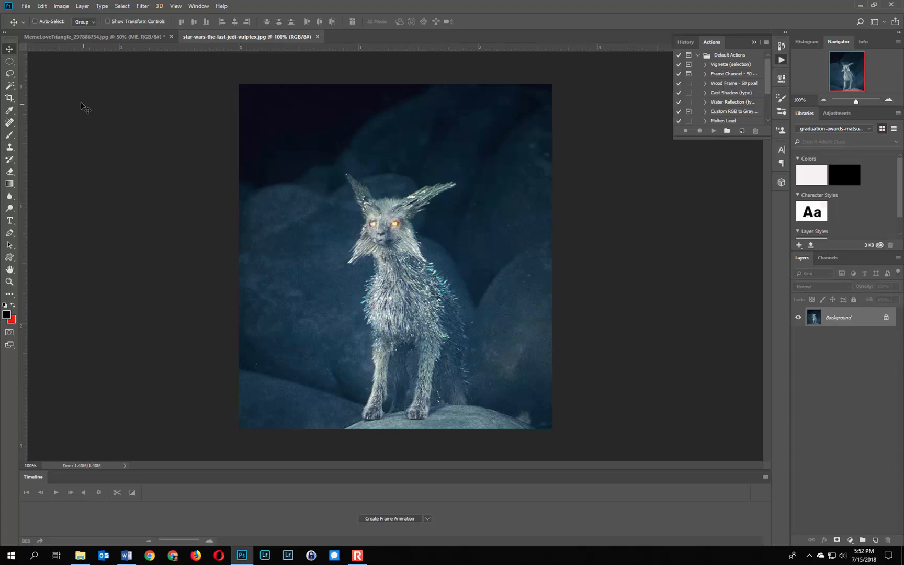
Select the vulptex's head and ears with the Rectangular Marquee and copy the selection
click(9, 63)
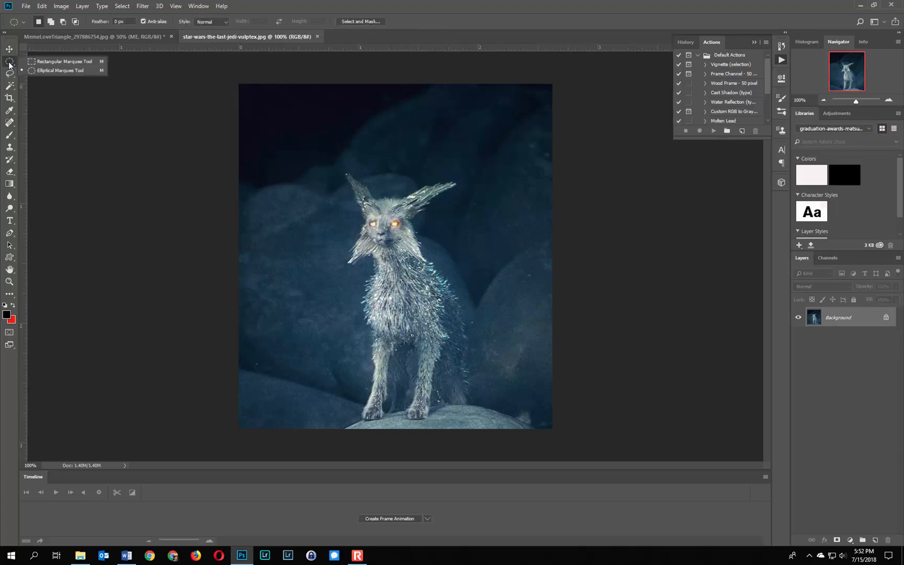
click(45, 61)
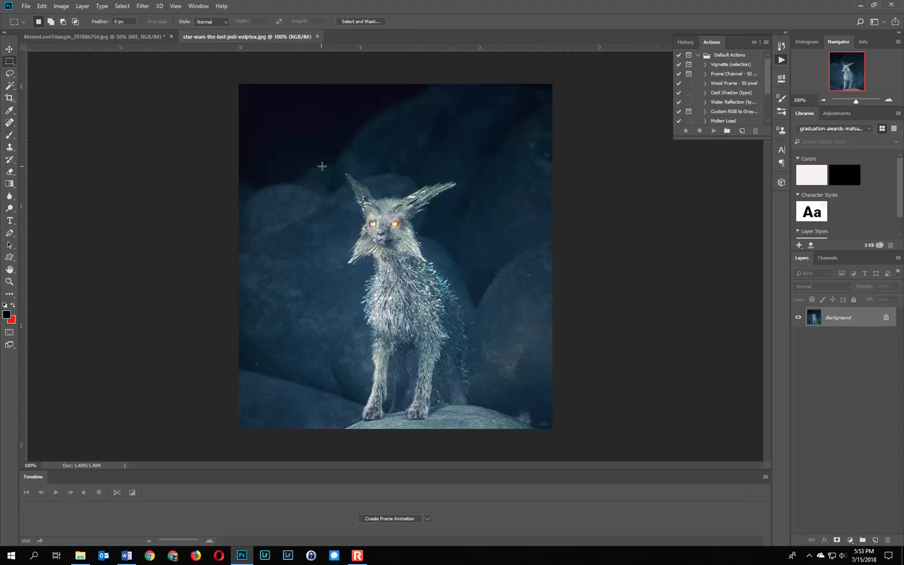
drag(318, 159, 470, 282)
click(41, 7)
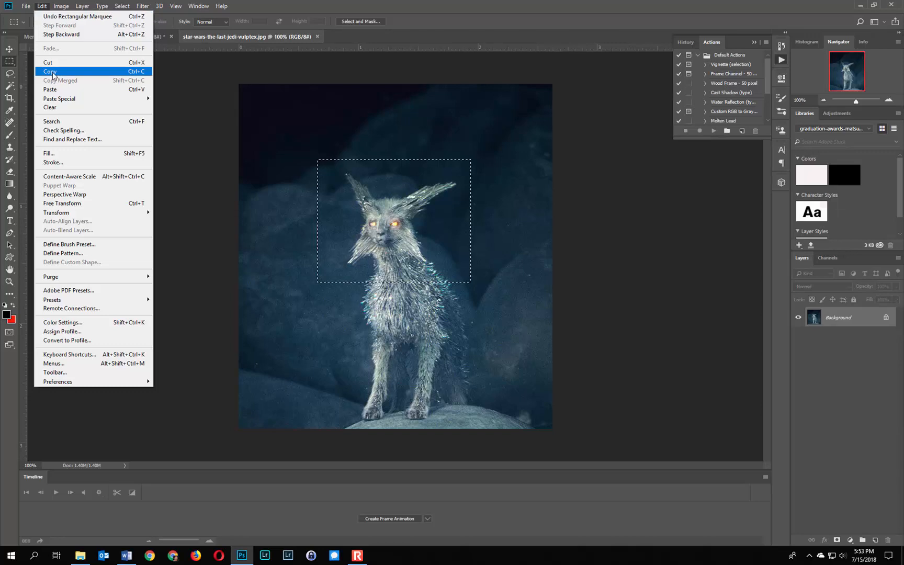
click(129, 72)
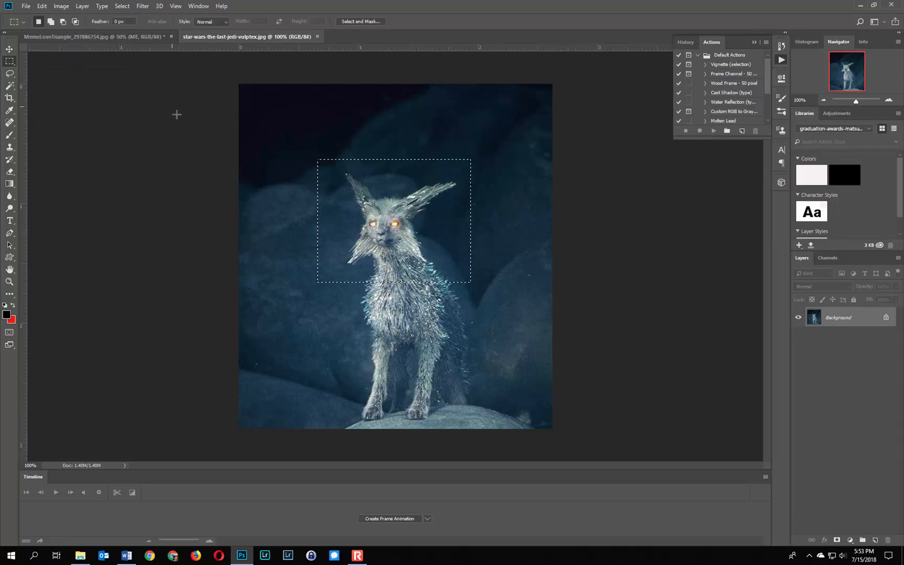
Paste the copied head into the MemeLoveTriangle document and move it over the face of the woman in red
click(131, 37)
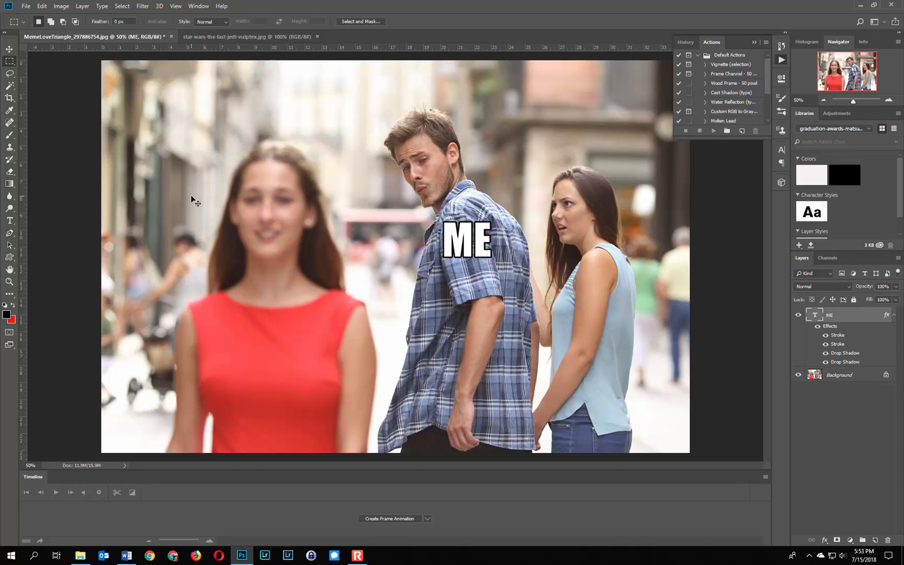
click(42, 6)
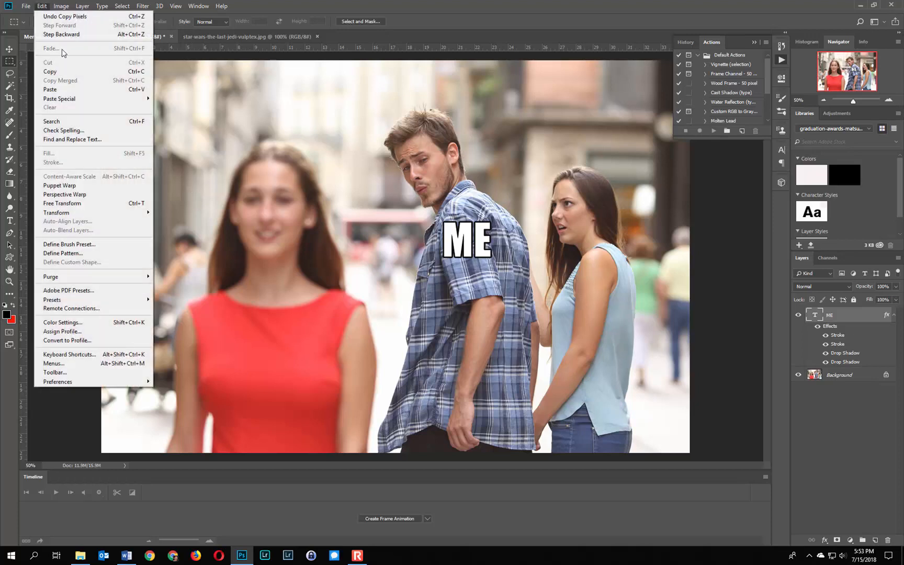
click(67, 91)
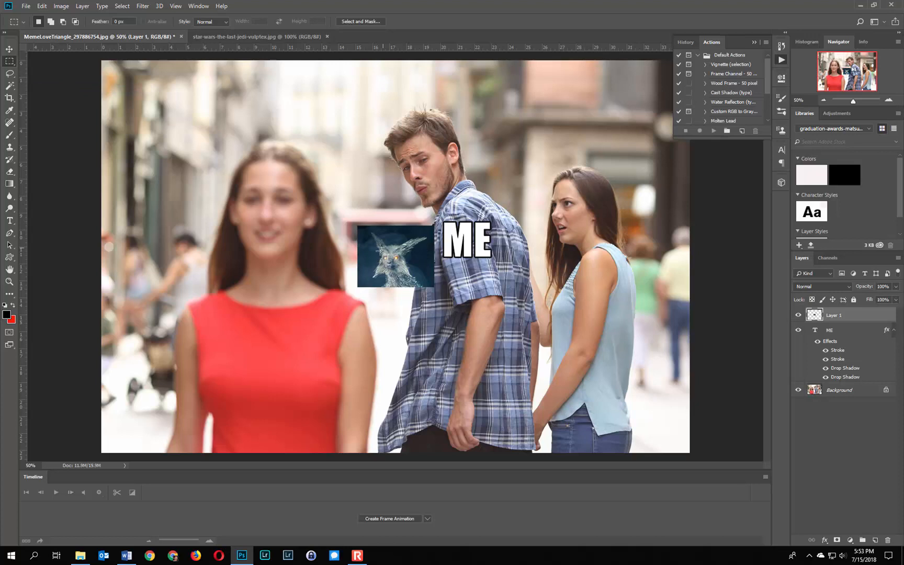
click(9, 50)
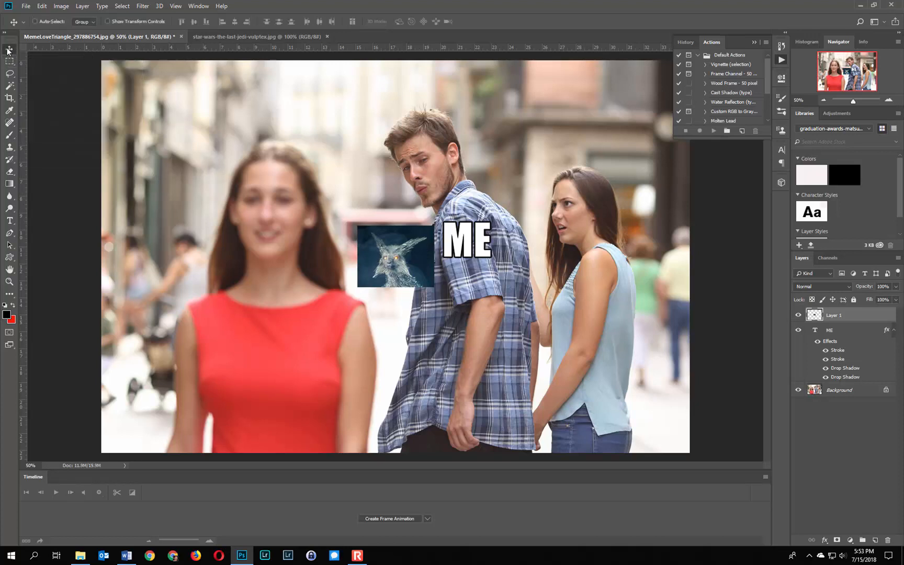
drag(379, 251, 248, 164)
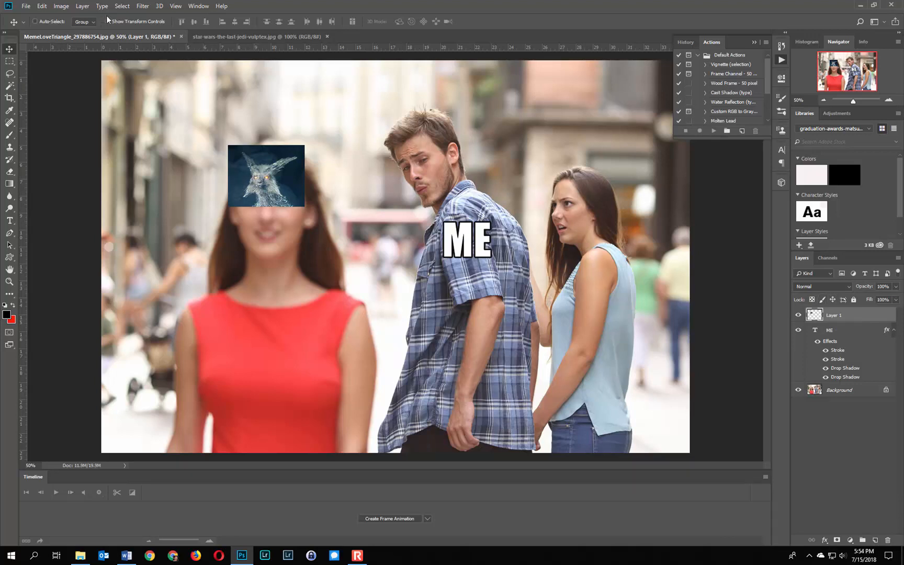
Scale the pasted vulptex layer to about 240% and reposition it to cover the head of the woman in red
click(47, 7)
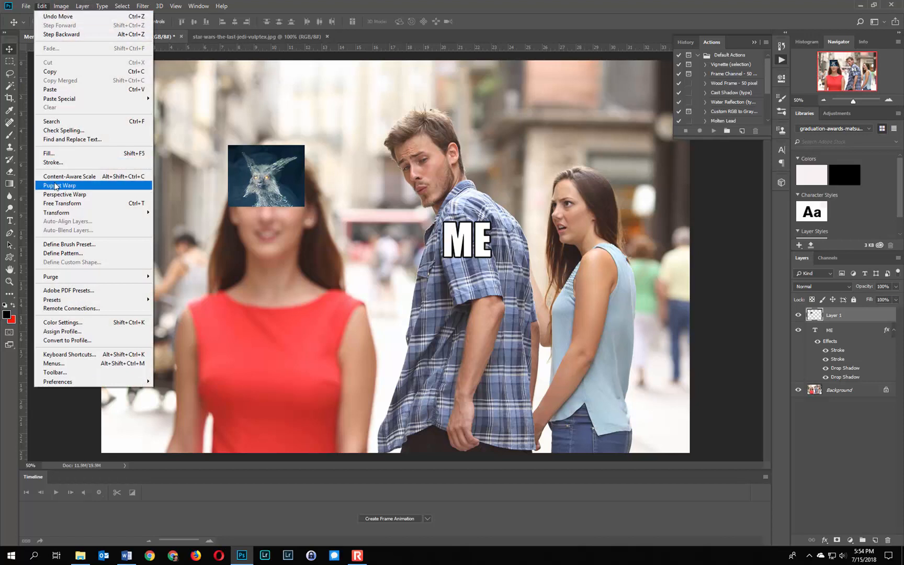
mouse_move(64, 213)
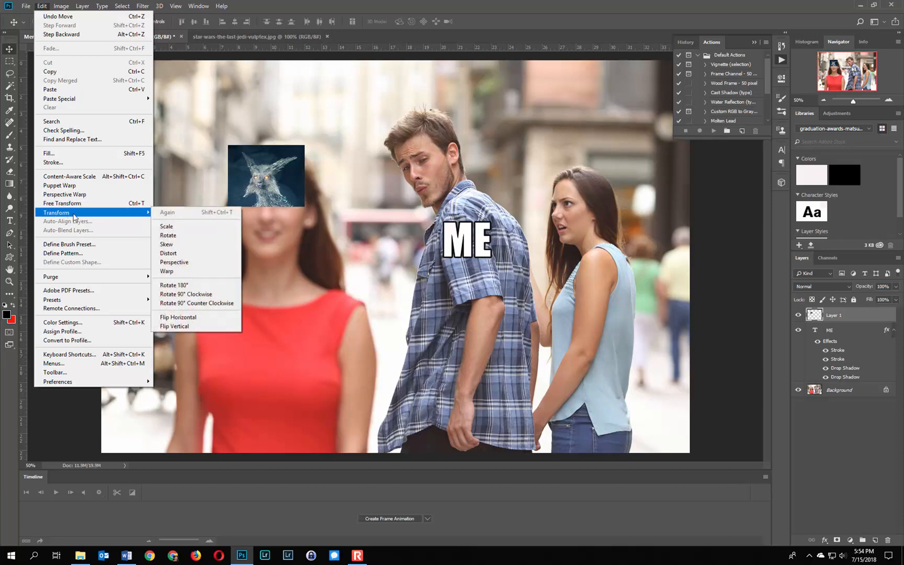
click(167, 226)
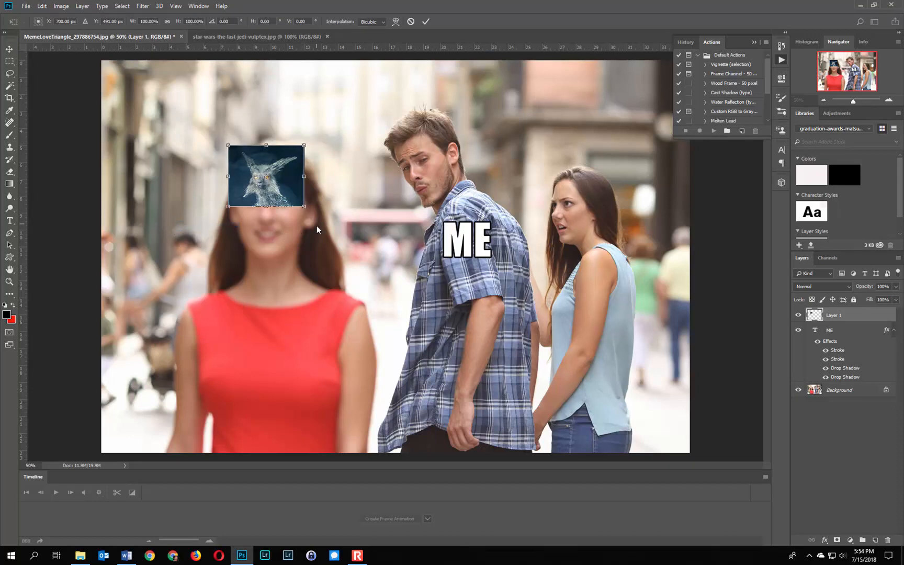
drag(306, 209, 341, 243)
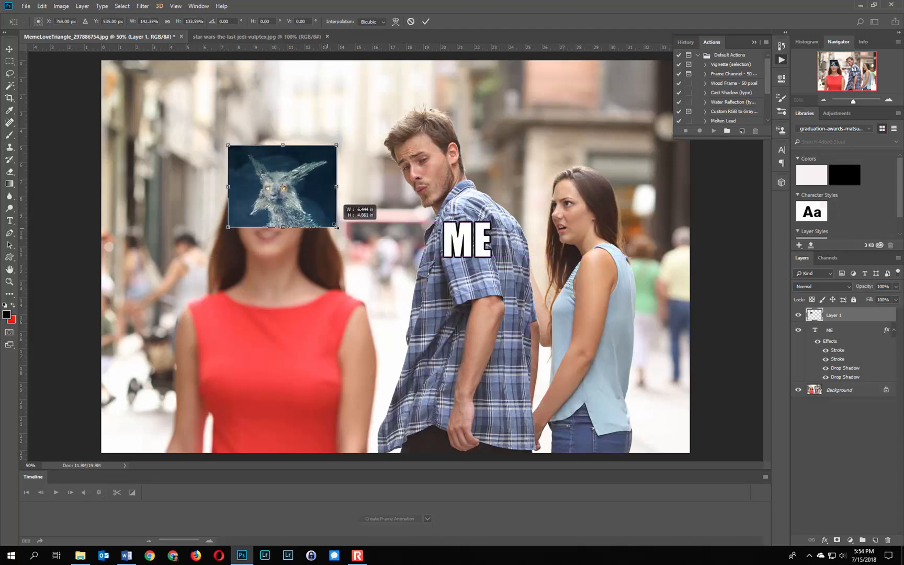
drag(343, 210, 387, 305)
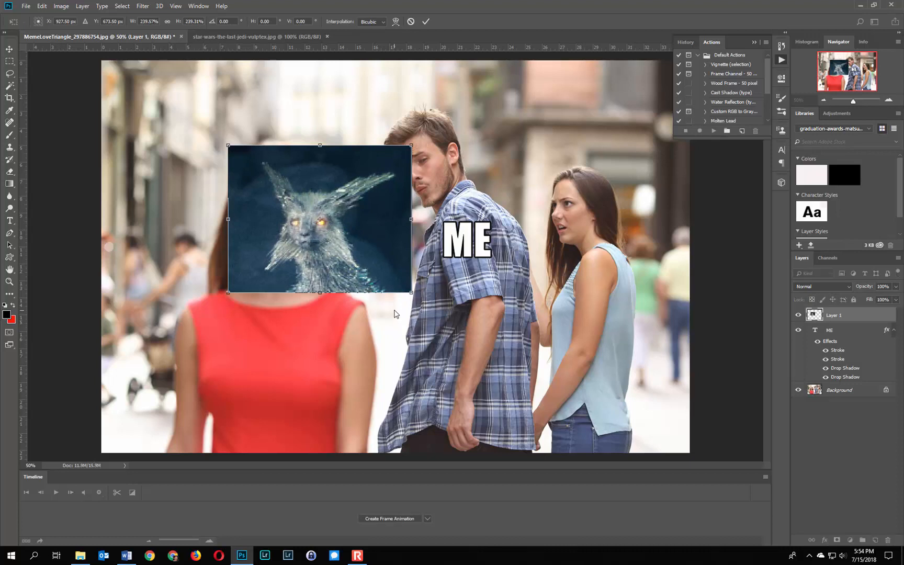
click(426, 22)
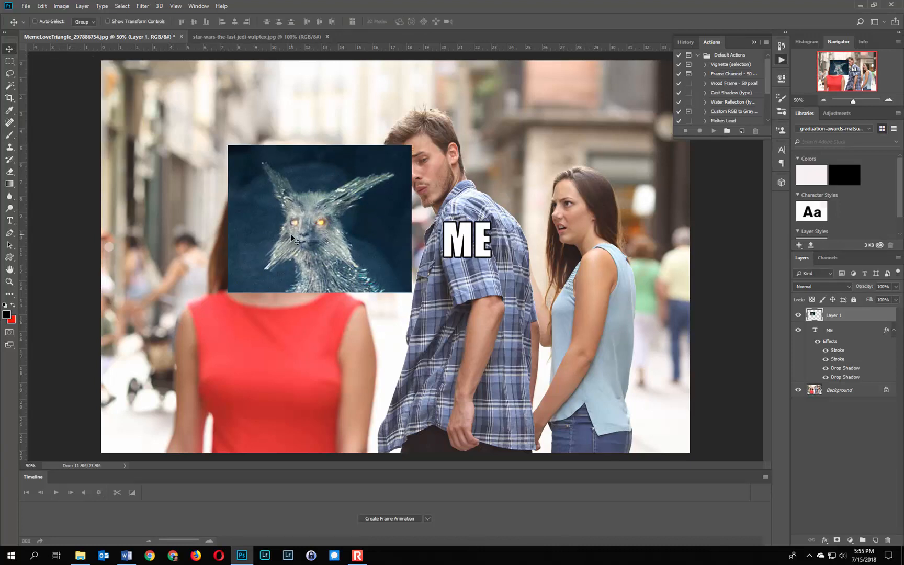
mouse_move(289, 232)
mouse_down()
mouse_move(236, 224)
mouse_move(291, 217)
mouse_up()
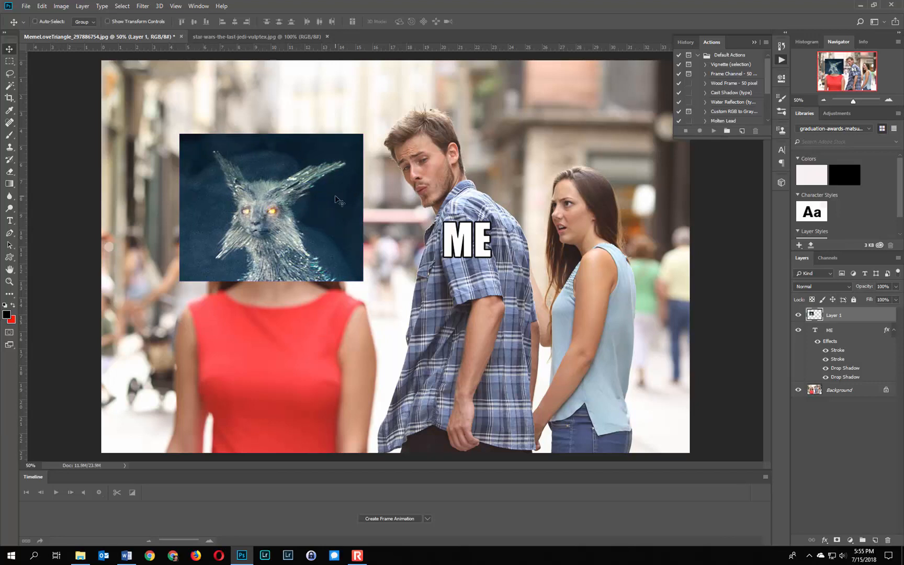
Scale the vulptex layer up slightly more and shift it up and left so it is centred on the woman's head
click(42, 5)
mouse_move(63, 212)
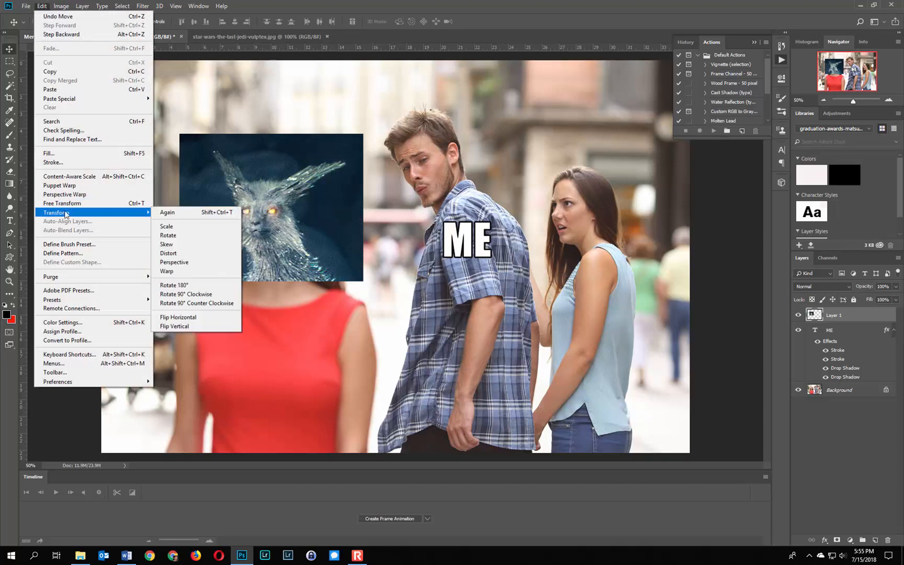
click(177, 228)
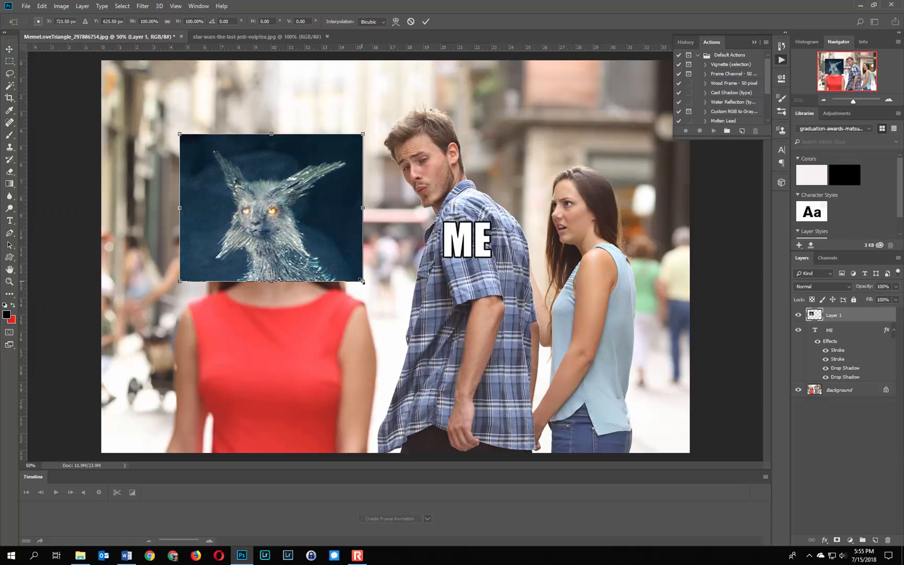
drag(361, 281, 393, 304)
click(425, 23)
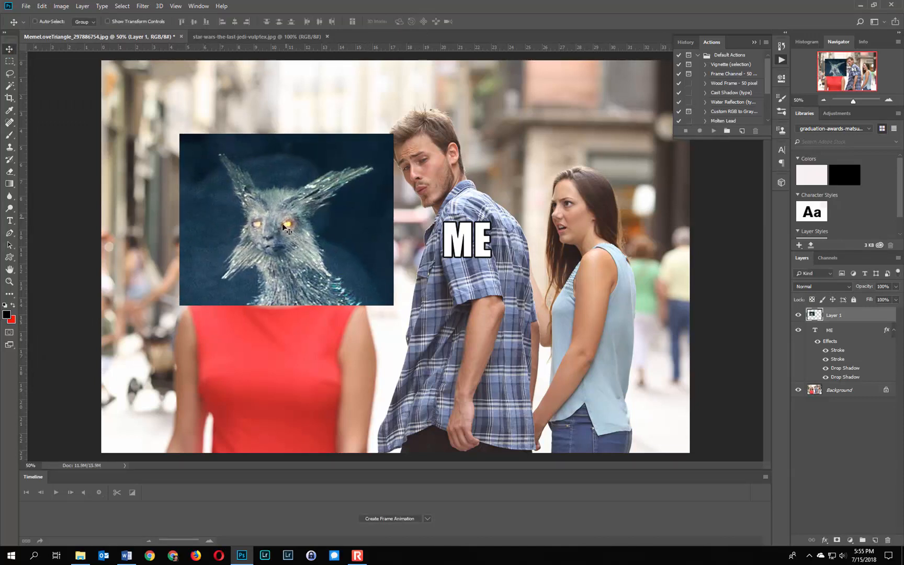
drag(277, 229, 257, 212)
drag(256, 216, 258, 216)
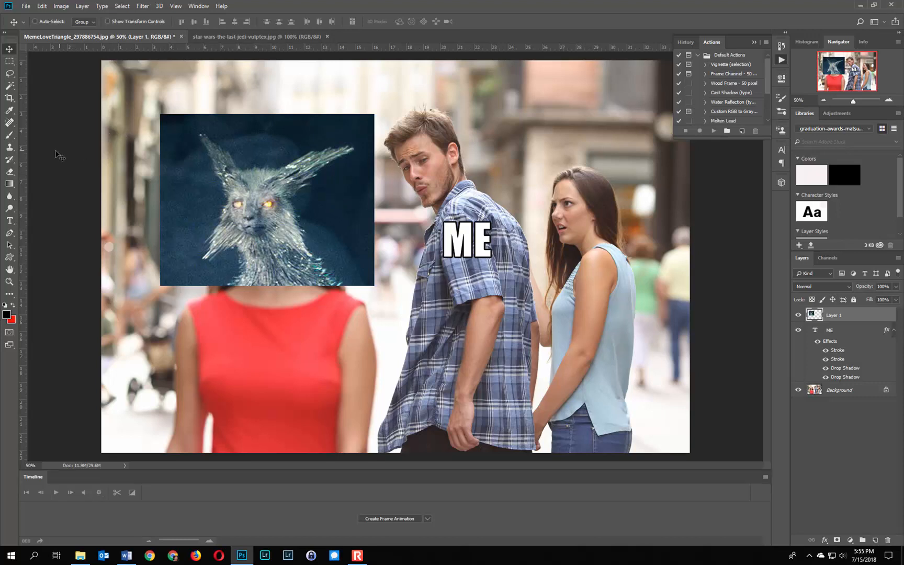
Erase the dark background along the left side of the vultpex's head using a 136 px hard Eraser, reducing its flow to 71%
click(13, 172)
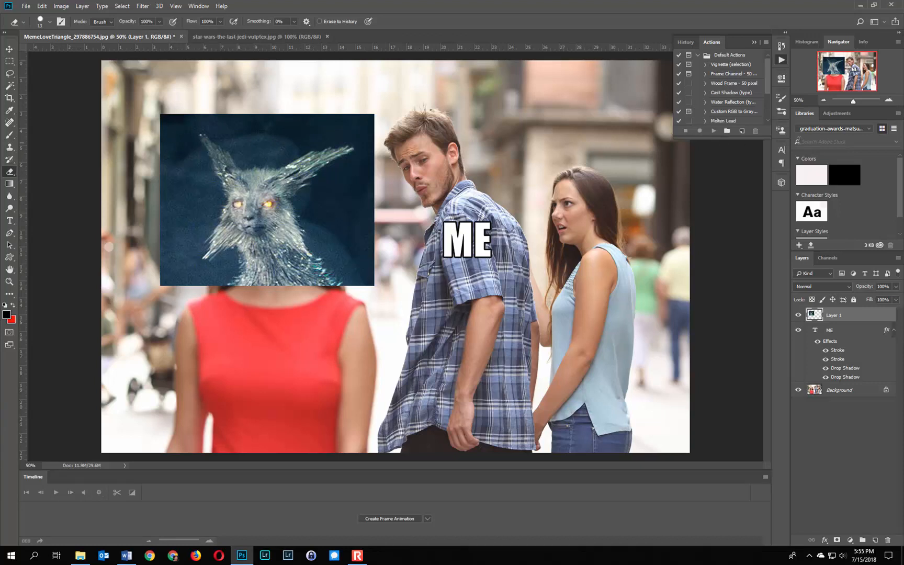
click(888, 99)
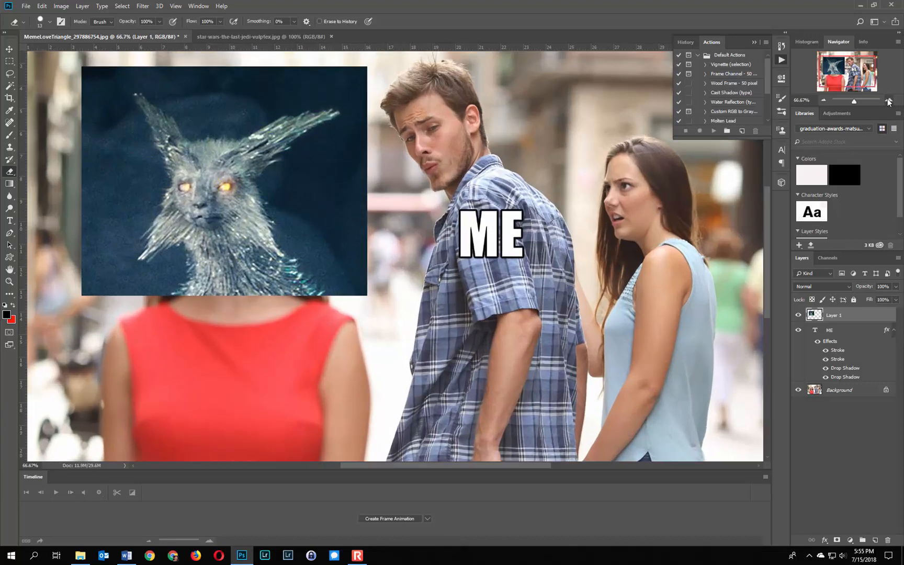
click(888, 100)
drag(851, 70, 834, 63)
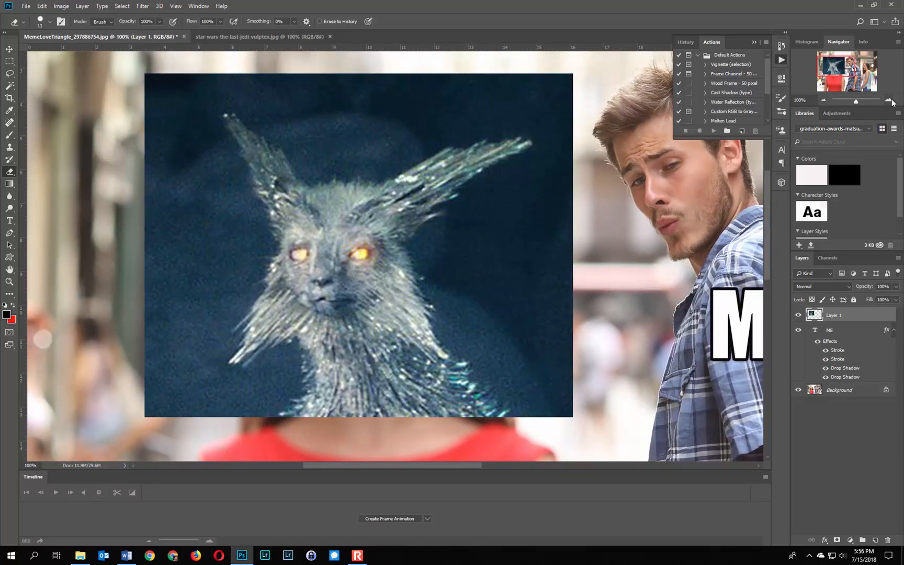
click(50, 23)
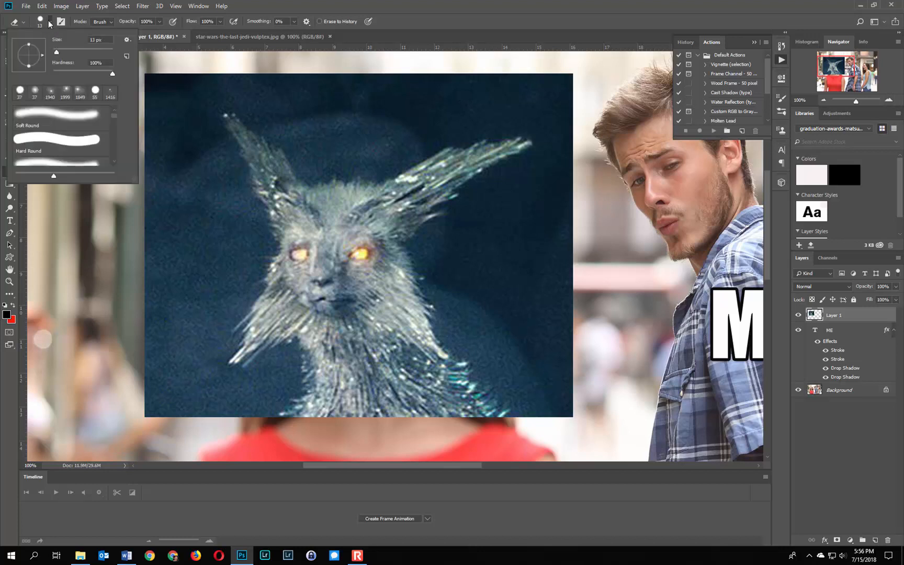
drag(58, 48, 67, 50)
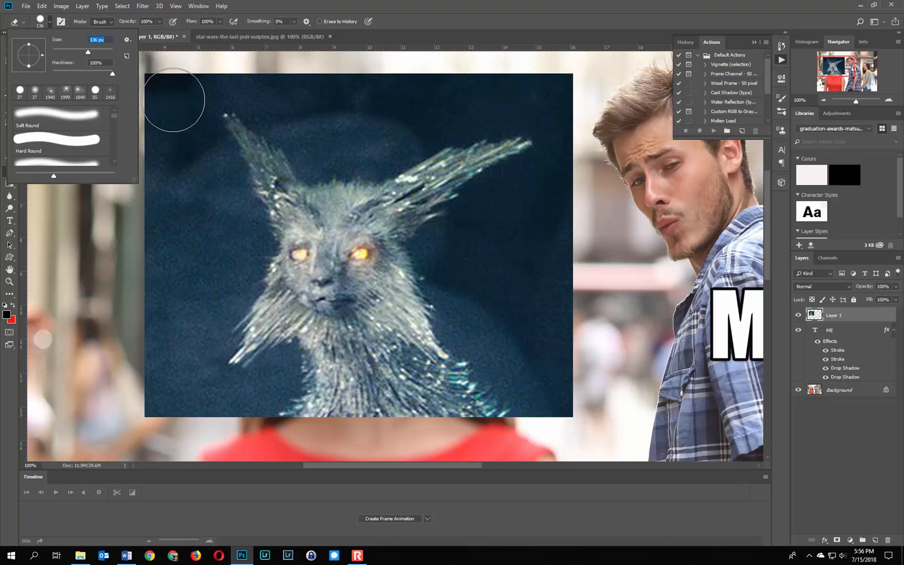
click(302, 3)
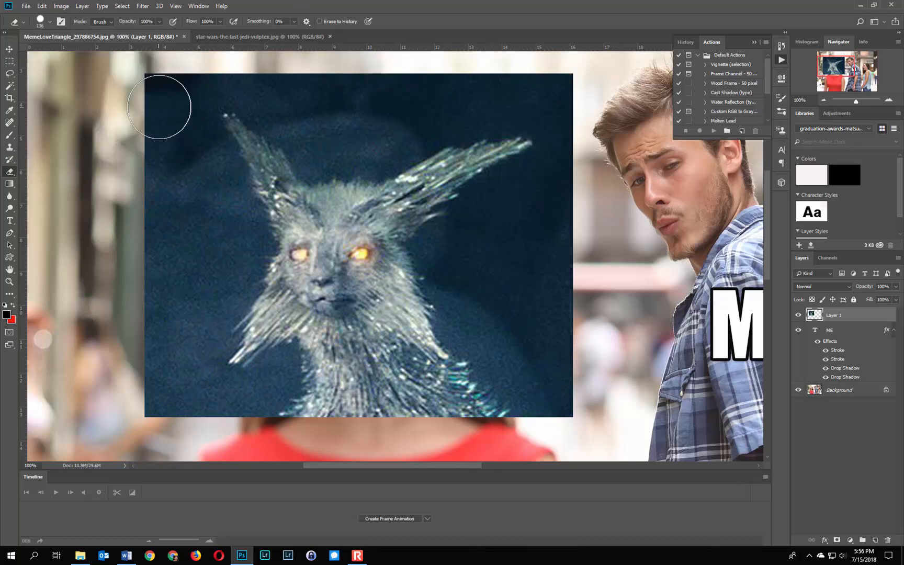
mouse_move(161, 93)
mouse_down()
mouse_move(186, 92)
mouse_move(159, 103)
mouse_move(171, 109)
mouse_move(170, 139)
mouse_up()
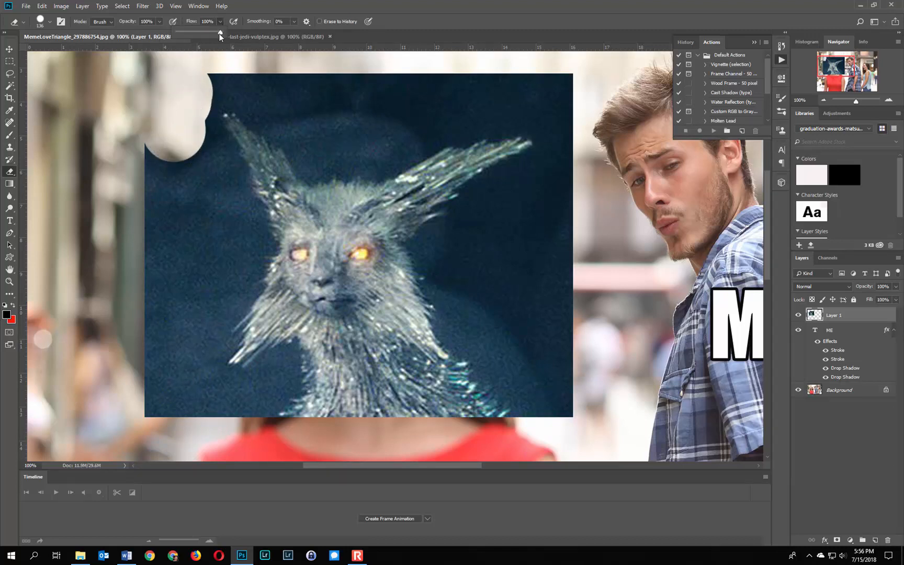
mouse_move(193, 79)
mouse_down()
mouse_move(174, 124)
mouse_move(189, 118)
mouse_move(189, 142)
mouse_move(143, 155)
mouse_move(160, 197)
mouse_move(156, 241)
mouse_move(163, 168)
mouse_move(175, 163)
mouse_move(194, 209)
mouse_move(193, 146)
mouse_move(227, 228)
mouse_move(230, 248)
mouse_move(200, 313)
mouse_move(184, 313)
mouse_move(183, 254)
mouse_move(162, 286)
mouse_move(158, 404)
mouse_move(148, 385)
mouse_move(178, 334)
mouse_move(183, 387)
mouse_move(202, 406)
mouse_move(221, 405)
mouse_move(207, 403)
mouse_move(193, 376)
mouse_up()
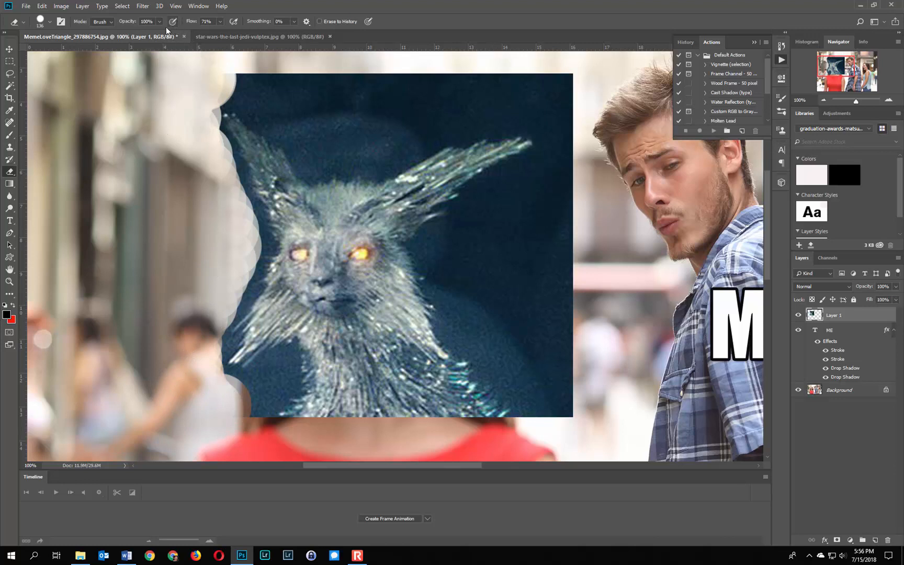
Switch the Eraser to the Soft Round brush and erase the dark background above, right of and lower left of the vulptex's head
click(45, 21)
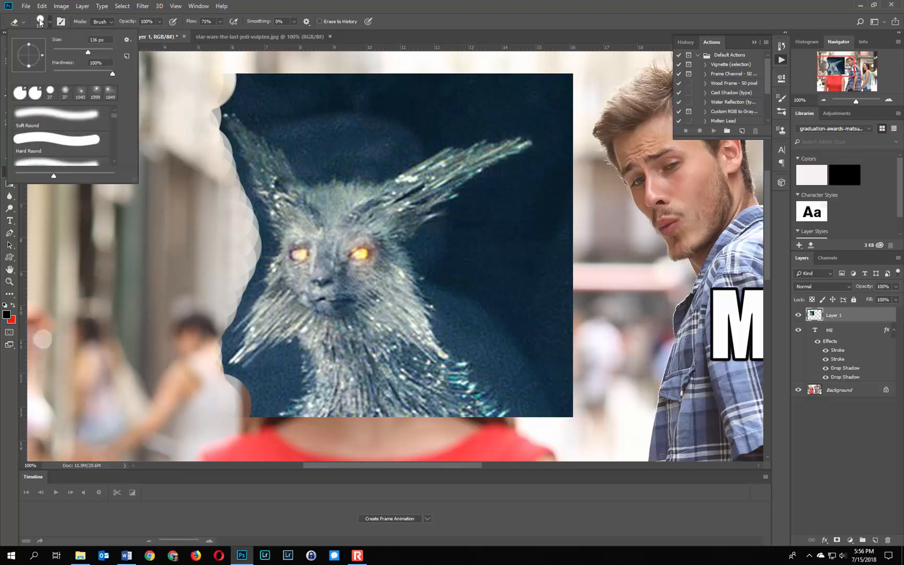
click(27, 119)
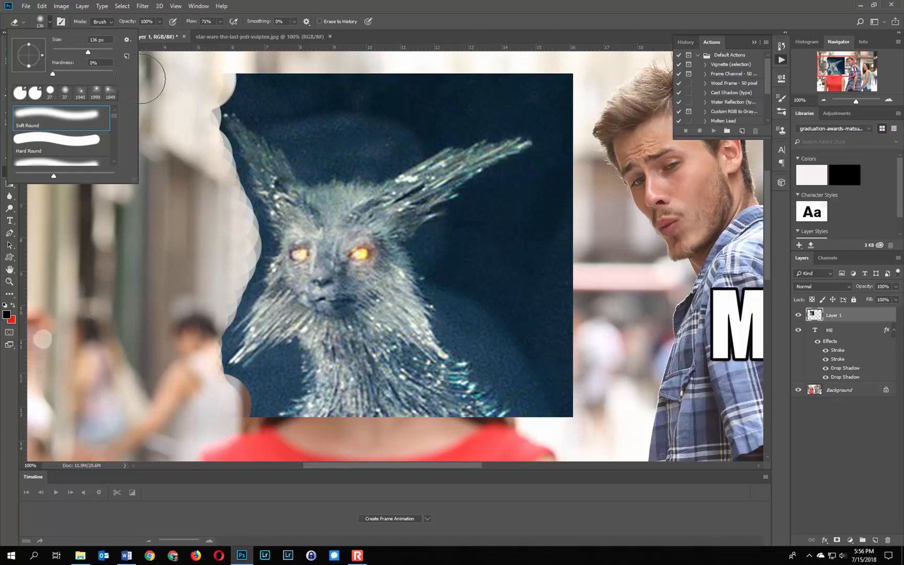
click(264, 7)
mouse_move(202, 144)
mouse_down()
mouse_move(233, 220)
mouse_move(236, 269)
mouse_move(236, 243)
mouse_move(187, 368)
mouse_move(228, 252)
mouse_move(234, 236)
mouse_move(236, 258)
mouse_move(241, 238)
mouse_move(189, 145)
mouse_move(204, 149)
mouse_move(173, 83)
mouse_move(211, 72)
mouse_move(328, 88)
mouse_move(247, 77)
mouse_move(360, 81)
mouse_move(301, 84)
mouse_move(354, 94)
mouse_move(273, 95)
mouse_move(238, 78)
mouse_move(324, 127)
mouse_move(312, 124)
mouse_move(320, 145)
mouse_move(314, 141)
mouse_move(352, 125)
mouse_move(371, 101)
mouse_move(329, 117)
mouse_move(382, 83)
mouse_move(411, 81)
mouse_move(371, 87)
mouse_move(509, 72)
mouse_move(585, 76)
mouse_move(380, 82)
mouse_move(590, 83)
mouse_move(451, 91)
mouse_move(345, 111)
mouse_move(454, 89)
mouse_move(401, 129)
mouse_move(411, 111)
mouse_move(374, 117)
mouse_move(413, 104)
mouse_move(365, 115)
mouse_move(555, 95)
mouse_move(568, 144)
mouse_move(563, 125)
mouse_move(591, 148)
mouse_up()
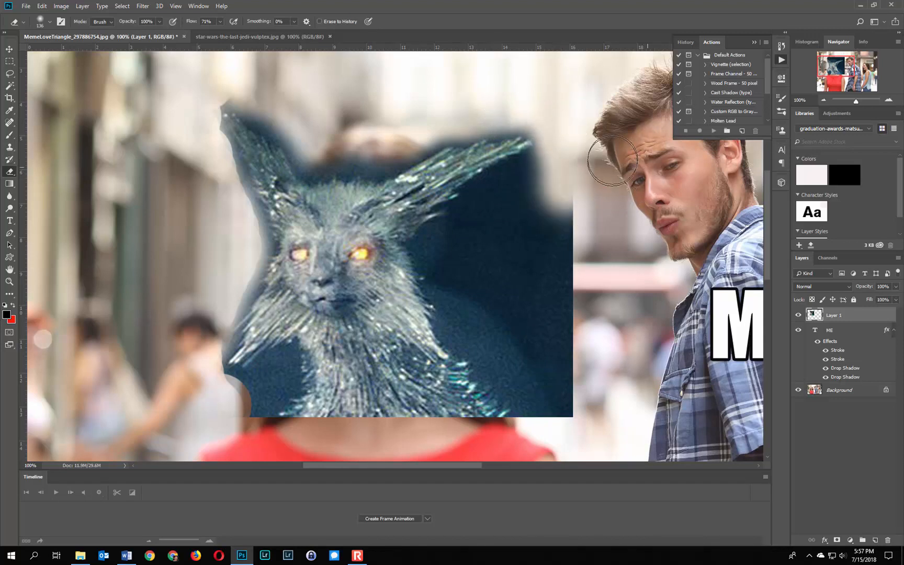
mouse_move(573, 157)
mouse_down()
mouse_move(546, 229)
mouse_move(555, 196)
mouse_move(563, 264)
mouse_move(560, 218)
mouse_move(551, 386)
mouse_move(557, 389)
mouse_move(560, 313)
mouse_move(569, 408)
mouse_move(530, 298)
mouse_move(524, 223)
mouse_move(553, 180)
mouse_move(536, 178)
mouse_move(487, 206)
mouse_move(536, 187)
mouse_move(488, 241)
mouse_move(552, 373)
mouse_move(482, 270)
mouse_move(560, 406)
mouse_move(546, 397)
mouse_move(549, 409)
mouse_move(535, 397)
mouse_move(521, 326)
mouse_move(532, 356)
mouse_move(515, 216)
mouse_move(483, 227)
mouse_move(493, 221)
mouse_move(527, 269)
mouse_up()
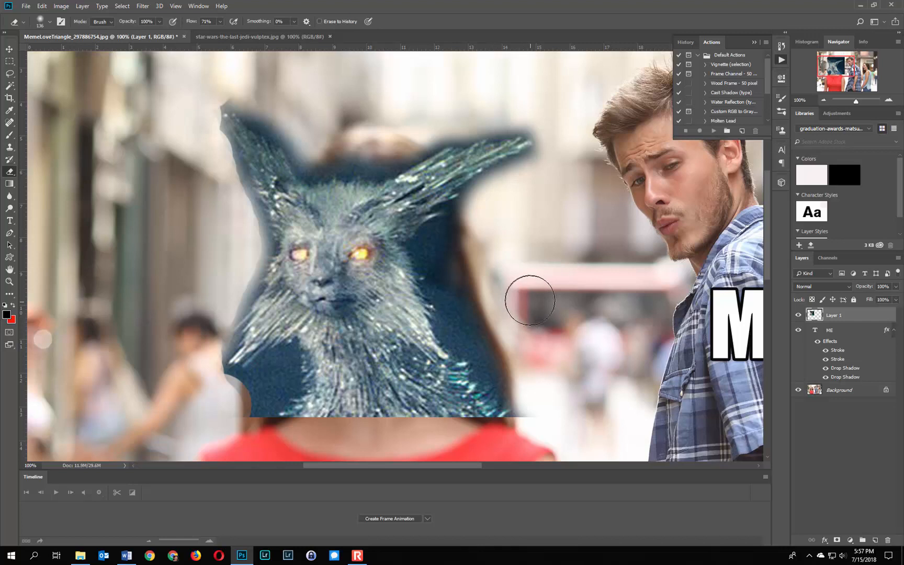
drag(570, 384, 571, 382)
drag(228, 422, 245, 403)
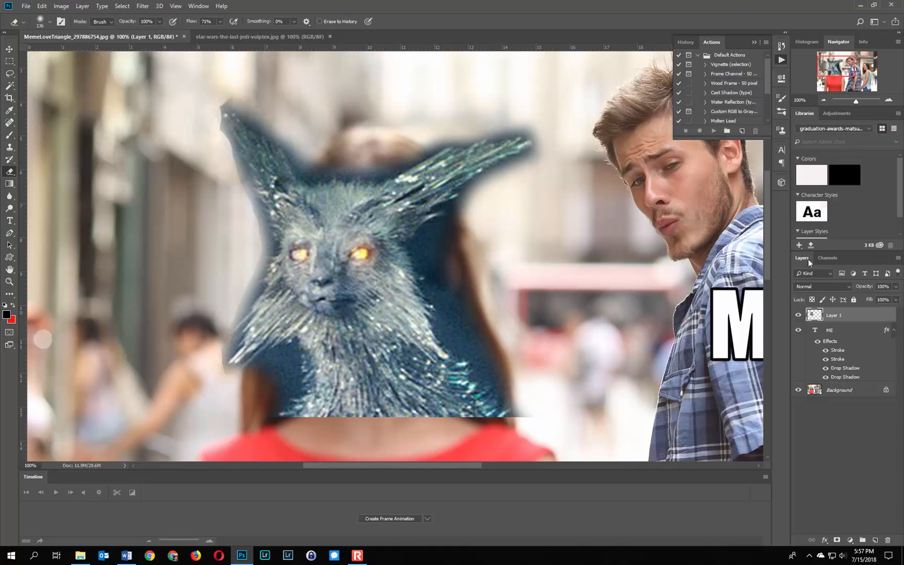
Move the cut-out vulptex head slightly up and right over the woman's head with the Move tool
click(824, 99)
click(823, 98)
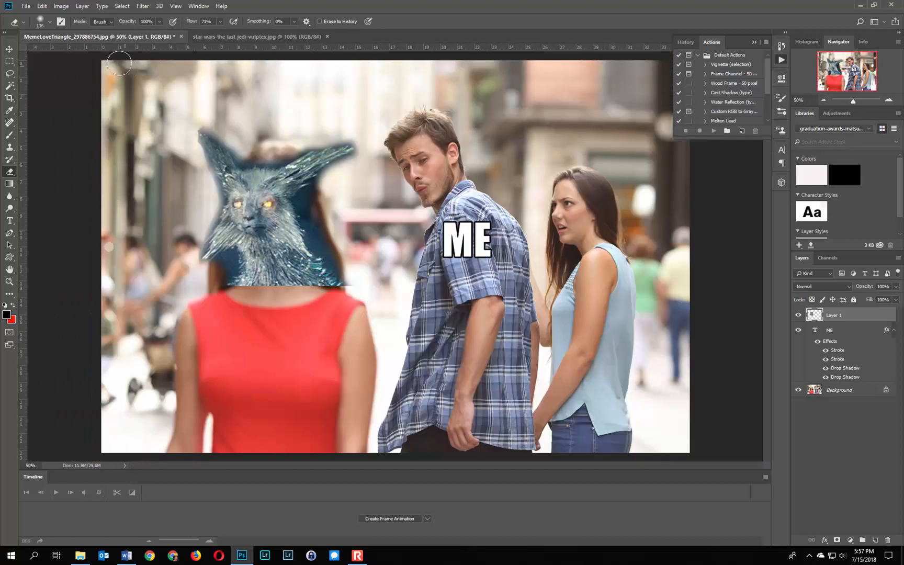
click(9, 49)
drag(253, 203, 268, 187)
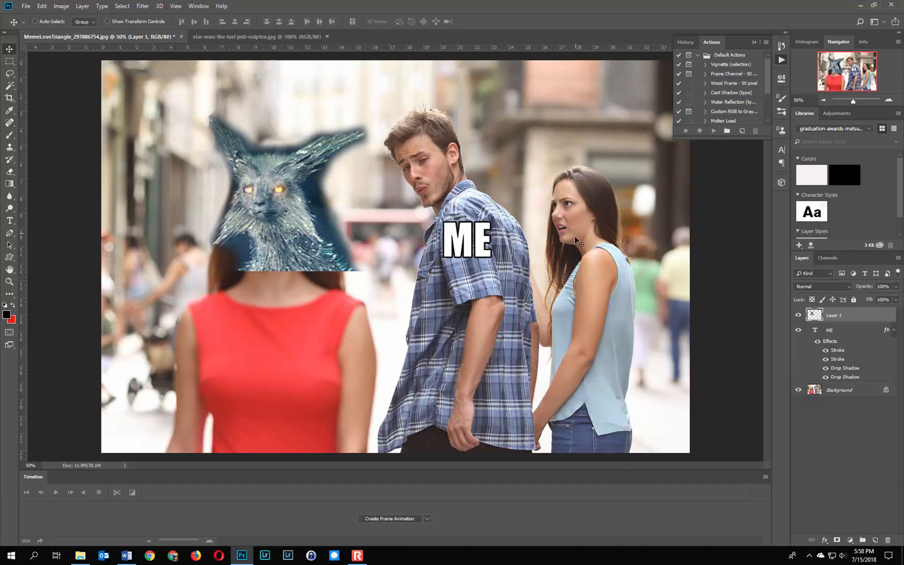
Open porg.png from the memes folder and copy its entire canvas
click(27, 6)
click(36, 24)
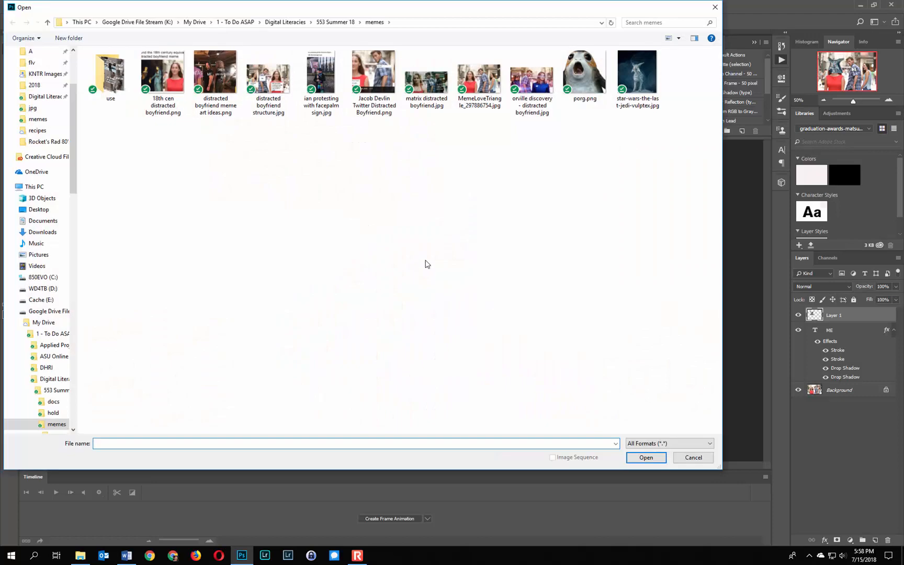
double_click(582, 84)
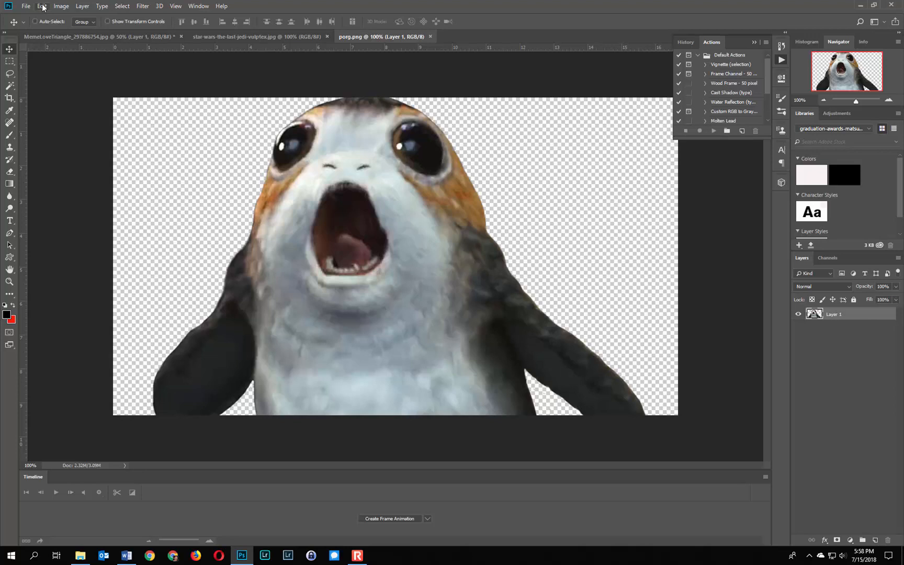
click(122, 7)
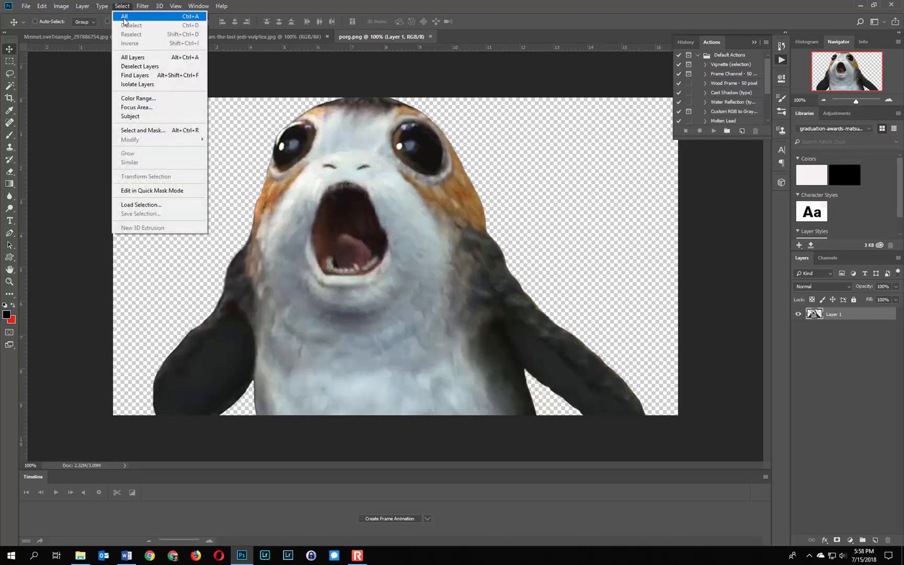
click(125, 19)
click(42, 6)
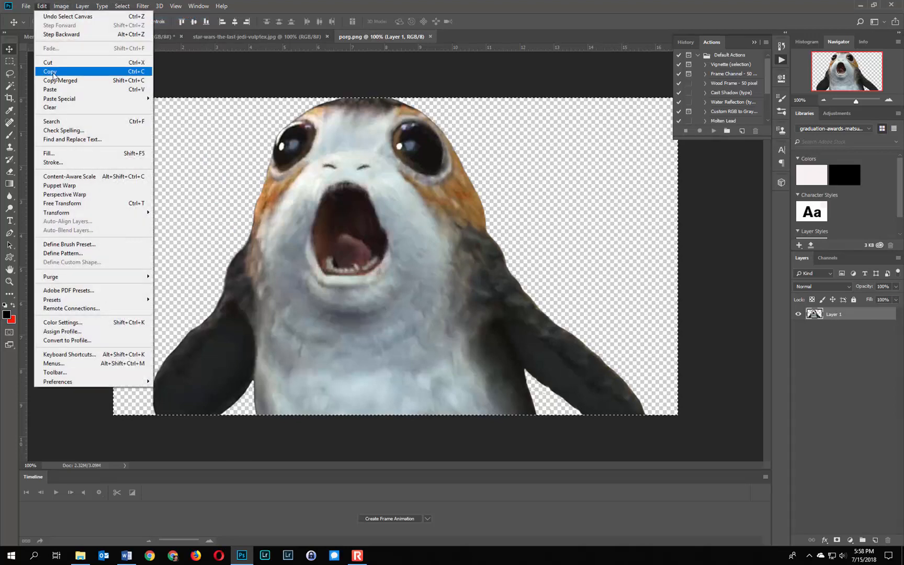
click(53, 73)
Paste the porg into the MemeLoveTriangle_297886754.jpg document and move it over the head of the woman in blue
click(84, 35)
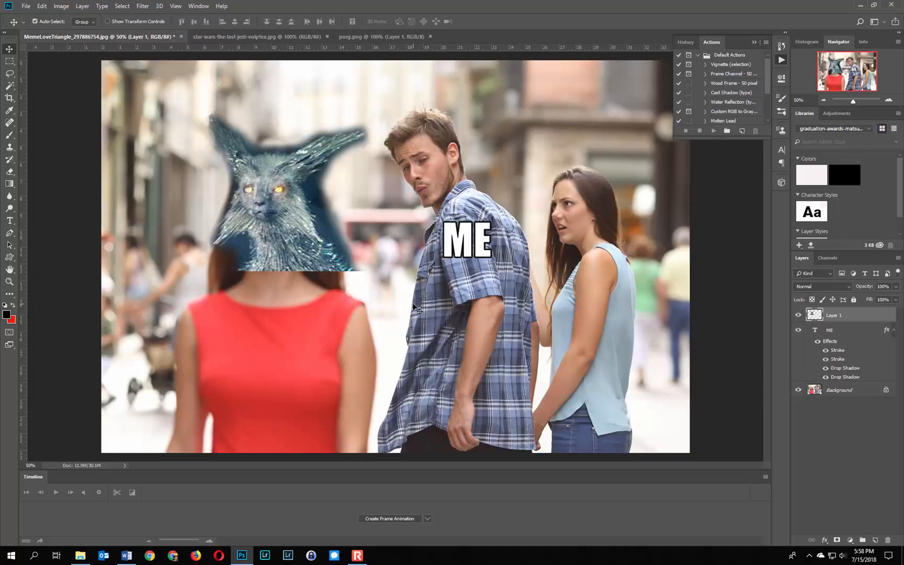
key(ctrl+v)
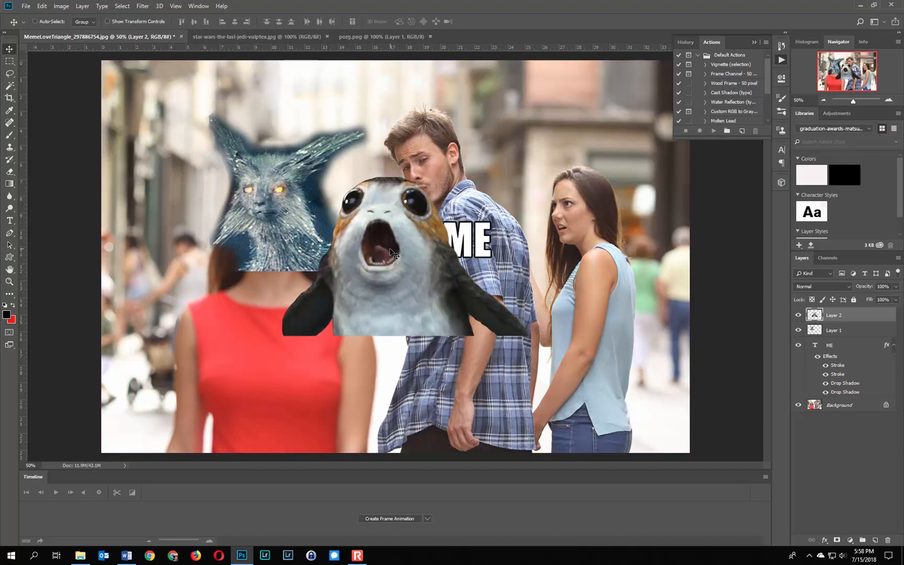
drag(378, 252, 591, 190)
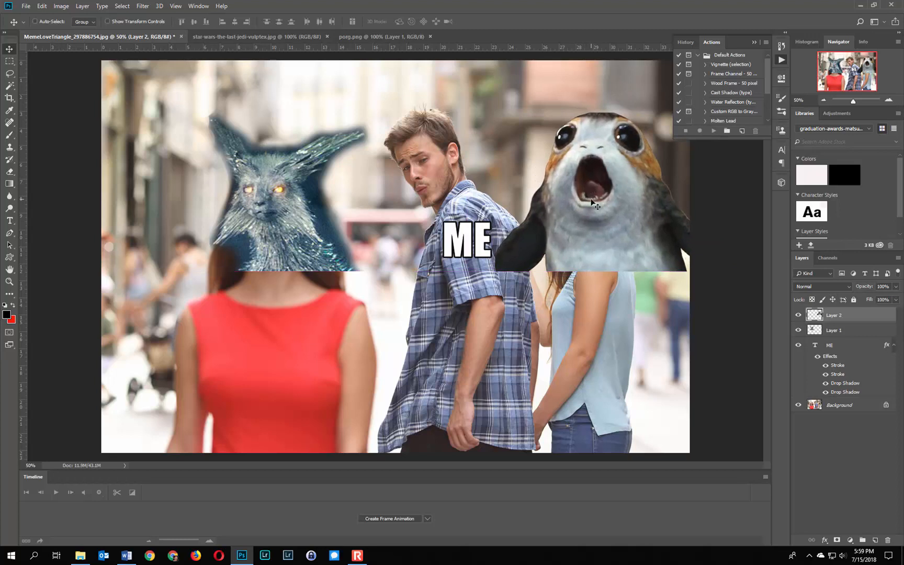
Scale the porg layer down proportionally to about 61% and move it onto the head of the woman in blue
click(41, 6)
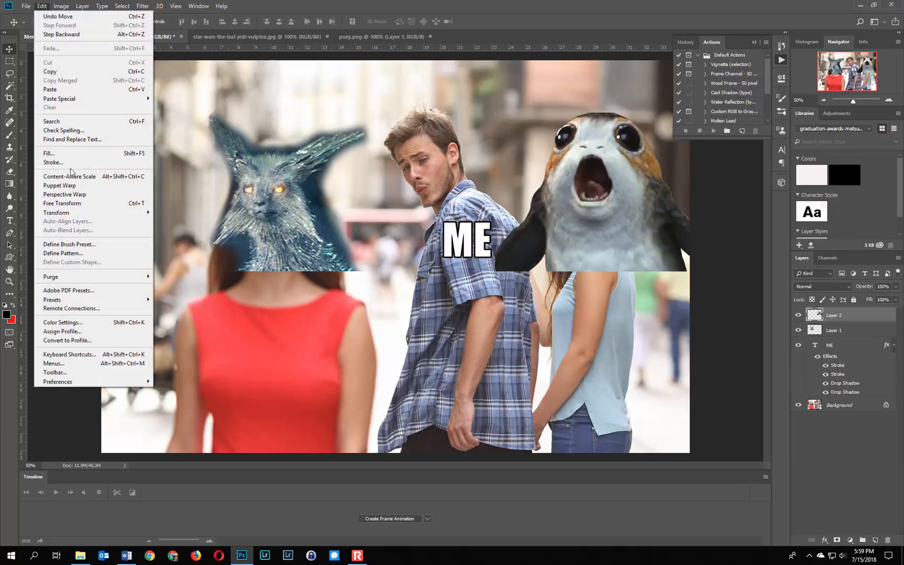
mouse_move(86, 215)
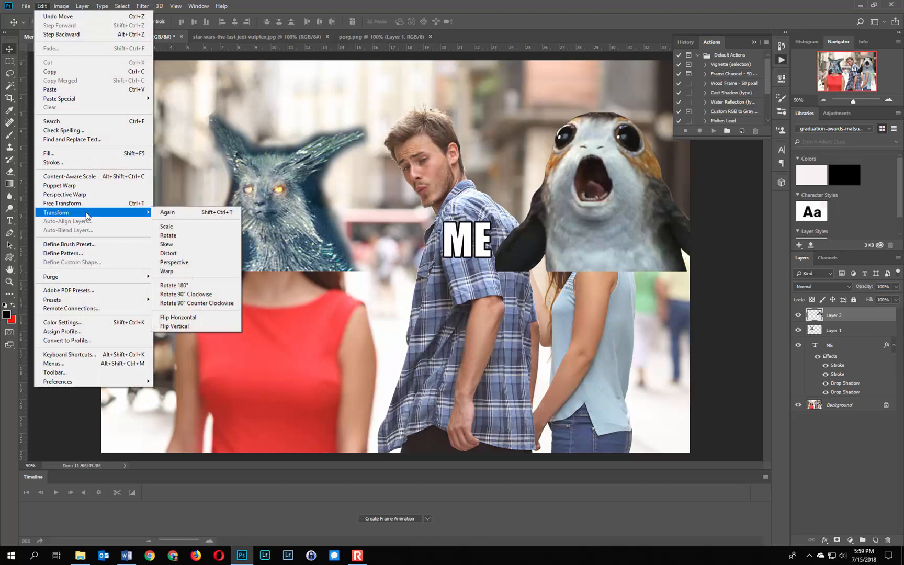
click(164, 225)
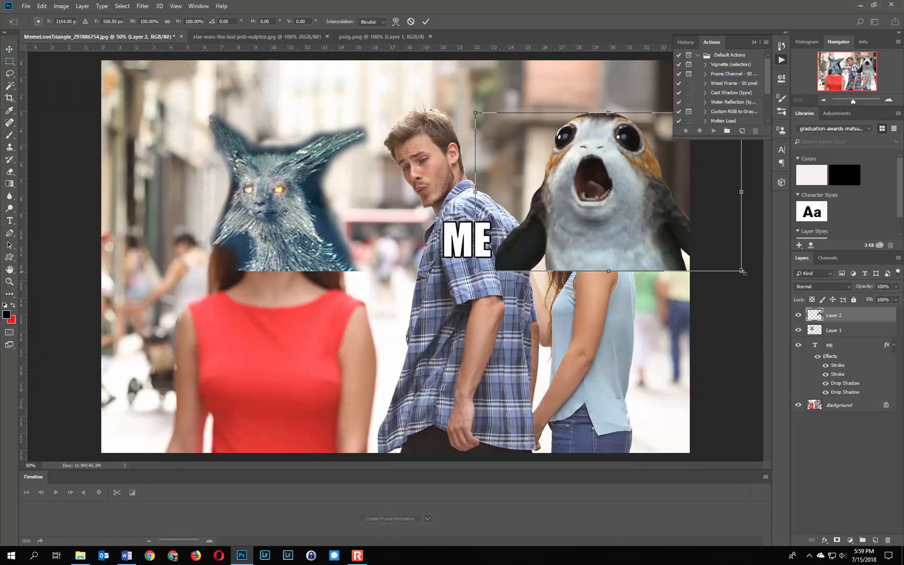
drag(741, 271, 638, 209)
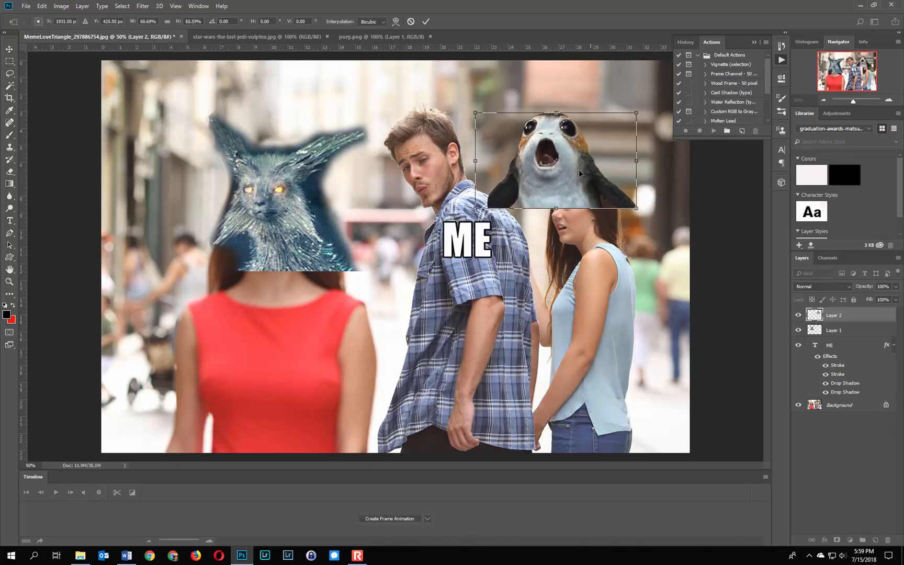
click(426, 21)
drag(531, 145, 565, 184)
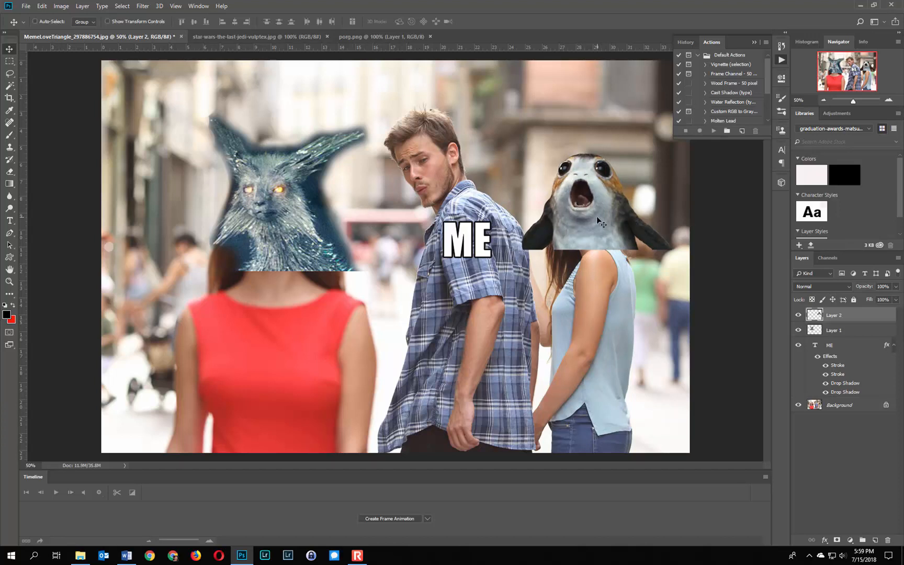
Rotate the porg layer slightly clockwise and shift it a little left over the head of the woman in blue
click(26, 5)
mouse_move(42, 6)
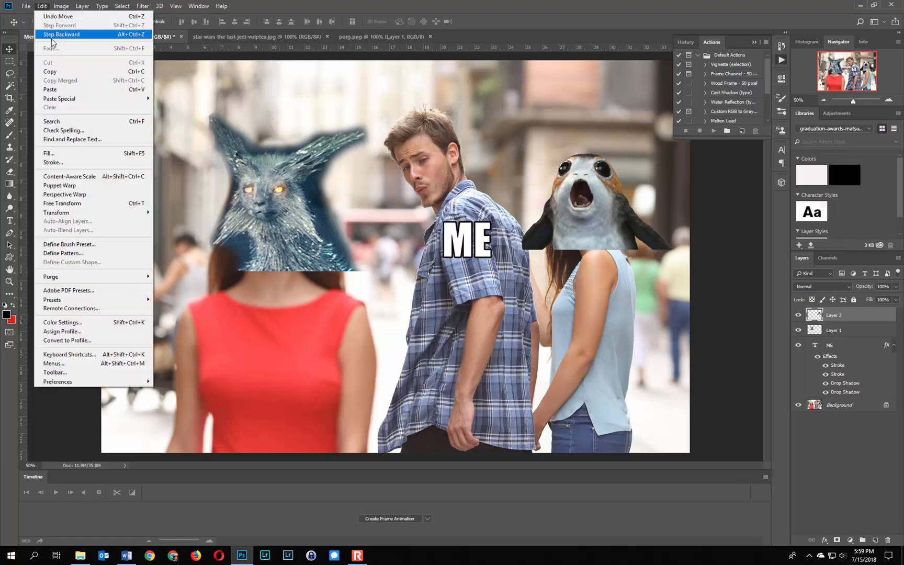
mouse_move(84, 213)
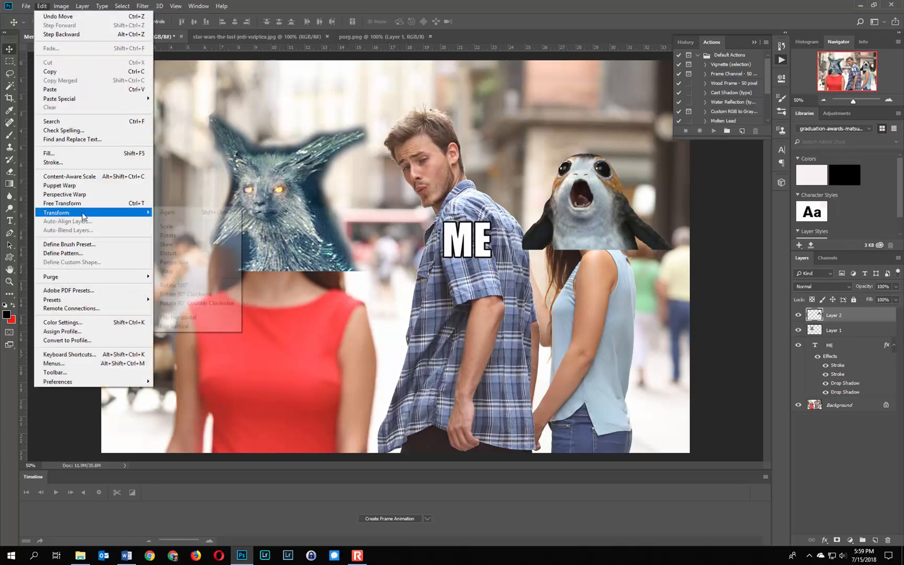
click(168, 235)
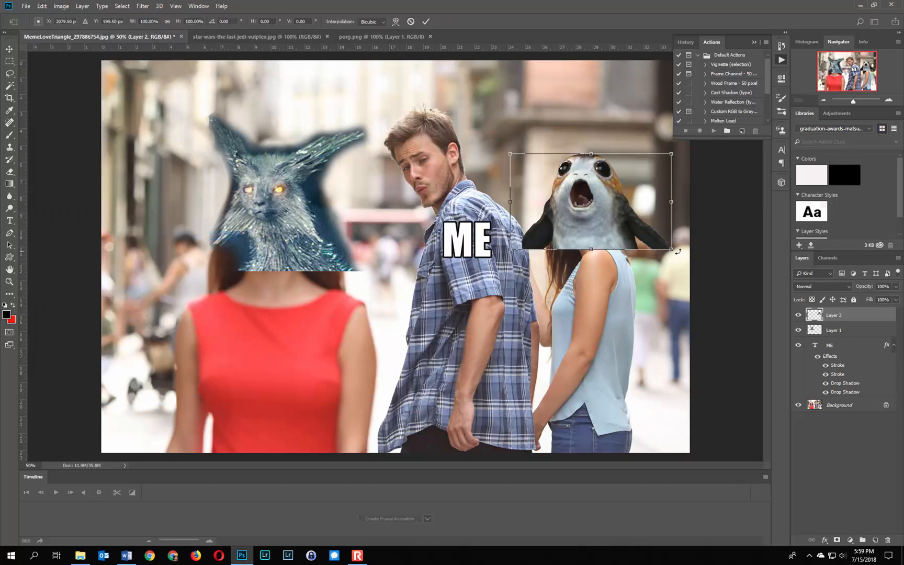
drag(679, 251, 686, 273)
click(425, 21)
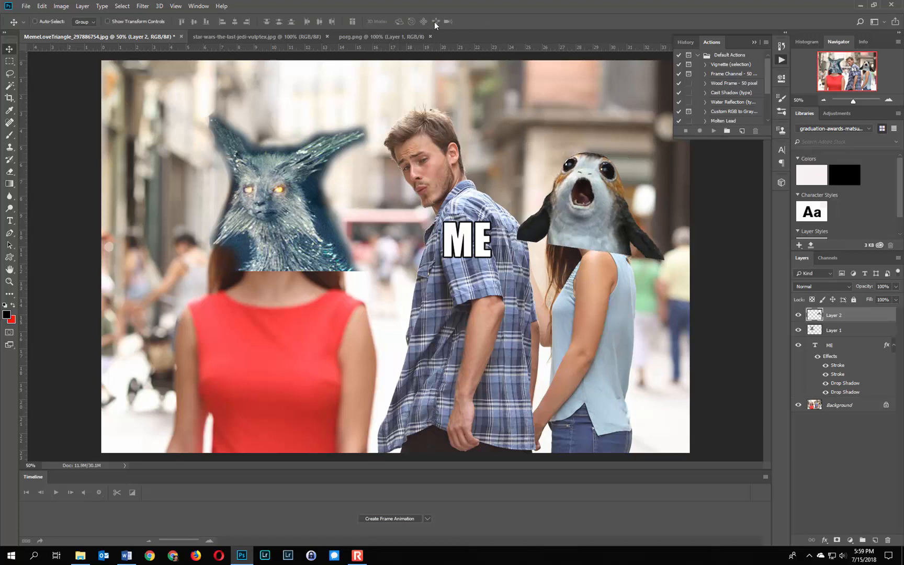
drag(575, 187, 570, 194)
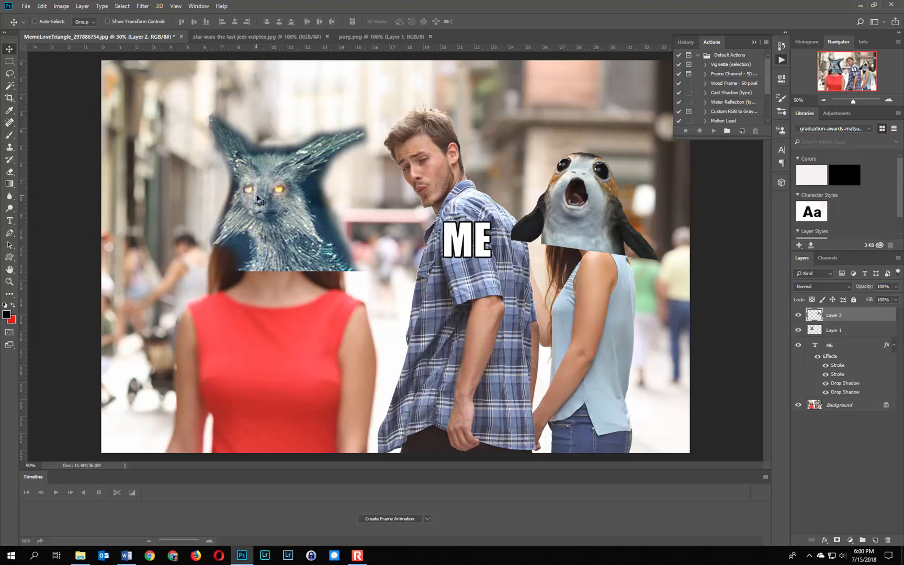
Rotate the vulptex layer about 3.3° clockwise and shift it slightly down and left over the head of the woman in red
click(858, 332)
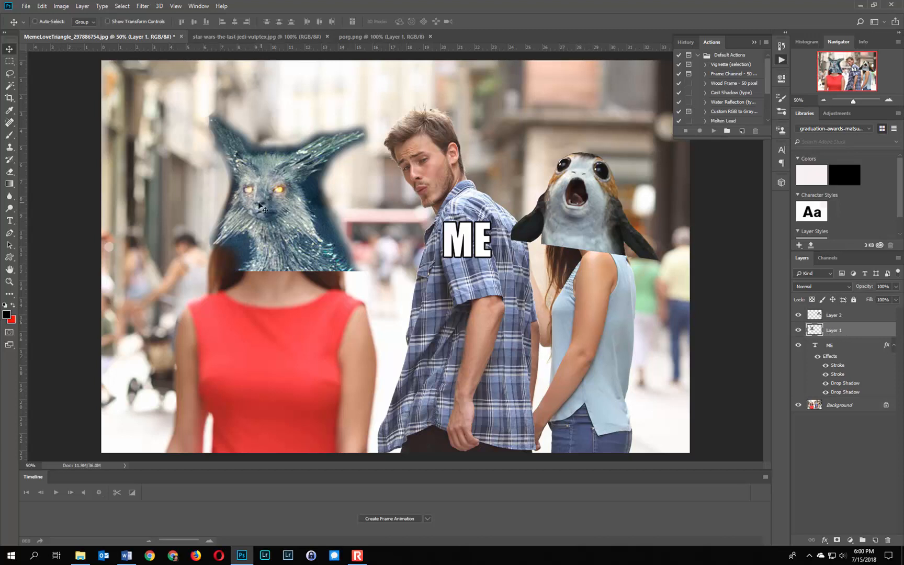
click(41, 6)
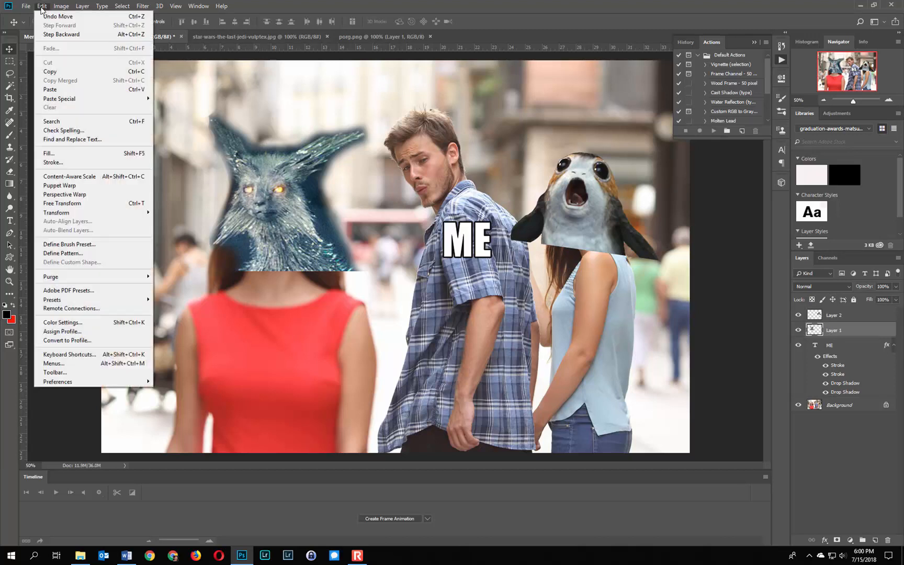
mouse_move(69, 213)
click(186, 235)
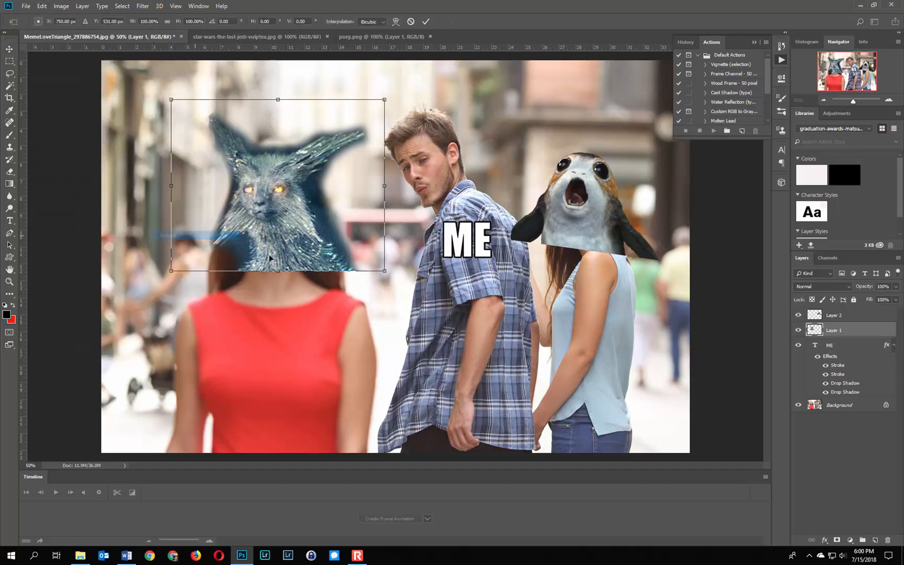
drag(390, 271, 387, 283)
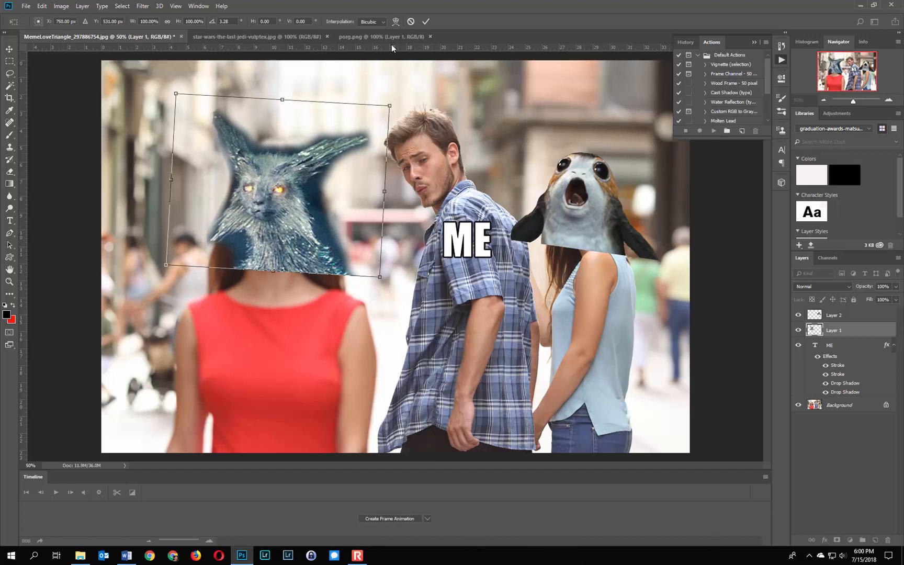
click(425, 22)
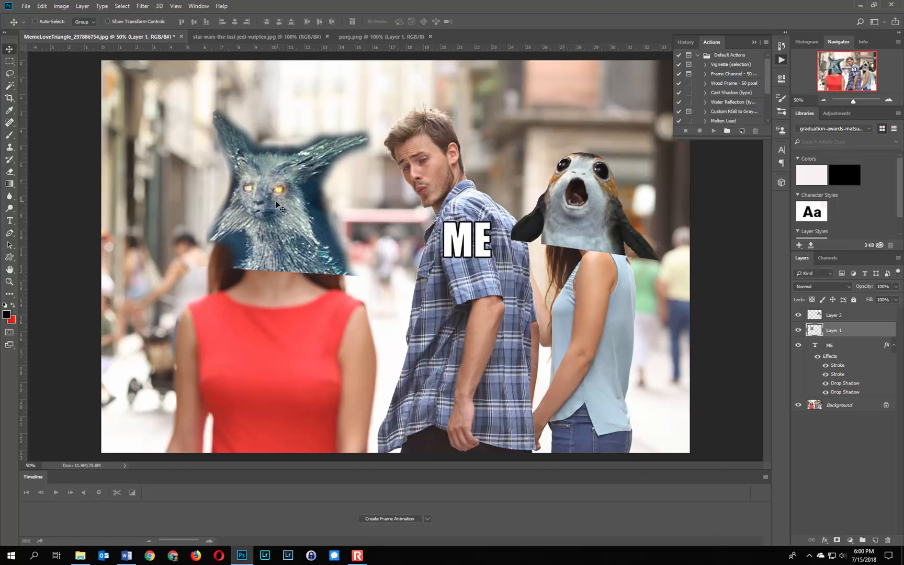
drag(267, 201, 262, 203)
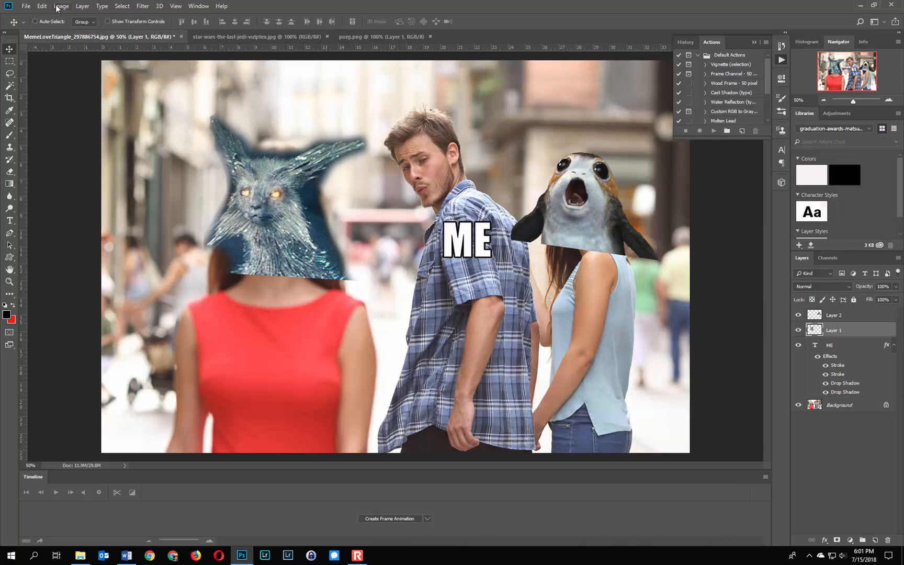
Save the layered meme in the memes folder as distracted boyfriend.psd in Photoshop format, with Maximize Compatibility on
click(29, 8)
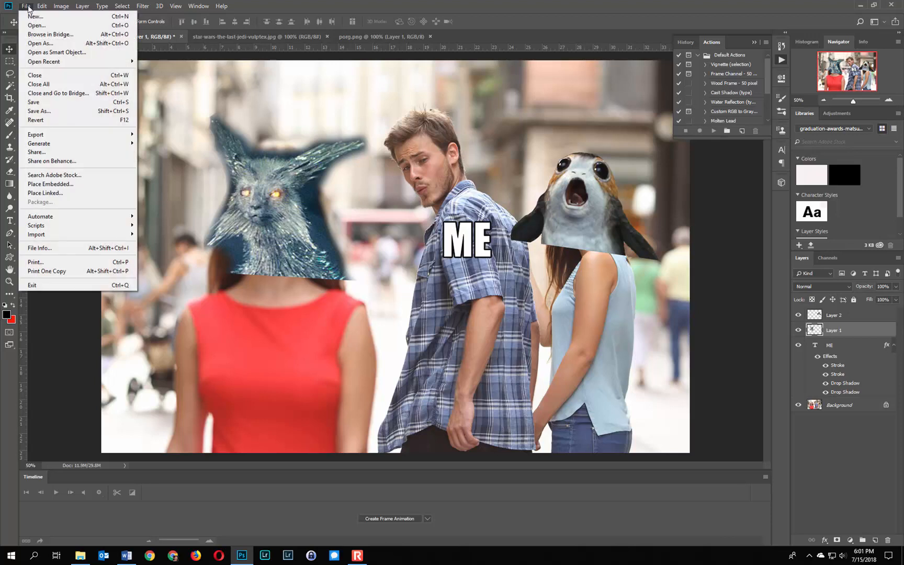
click(53, 112)
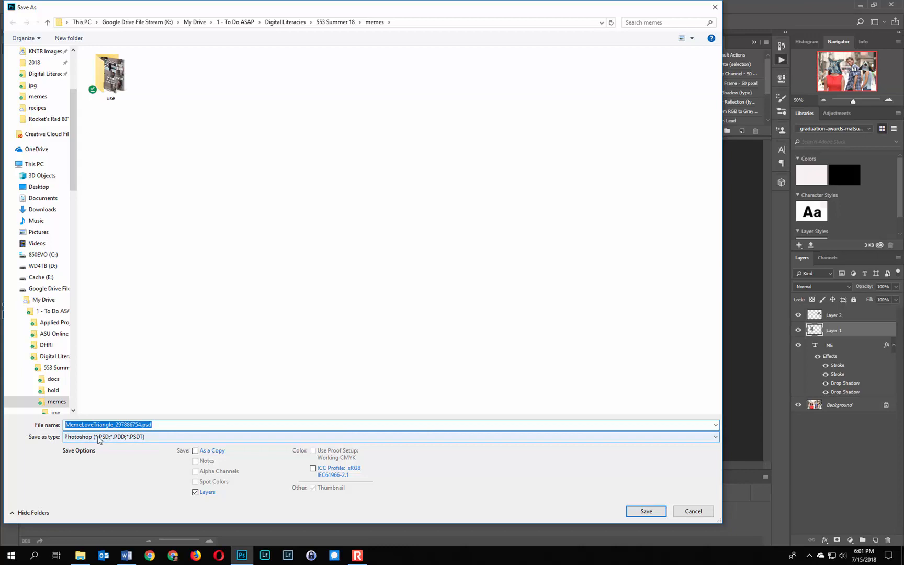
click(133, 426)
drag(140, 425, 61, 421)
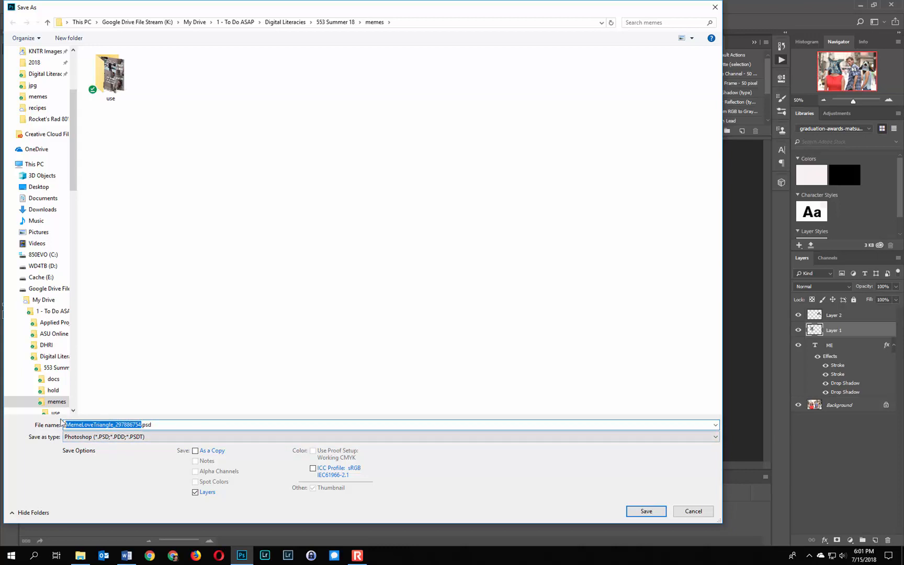
text(distracted boyfriend)
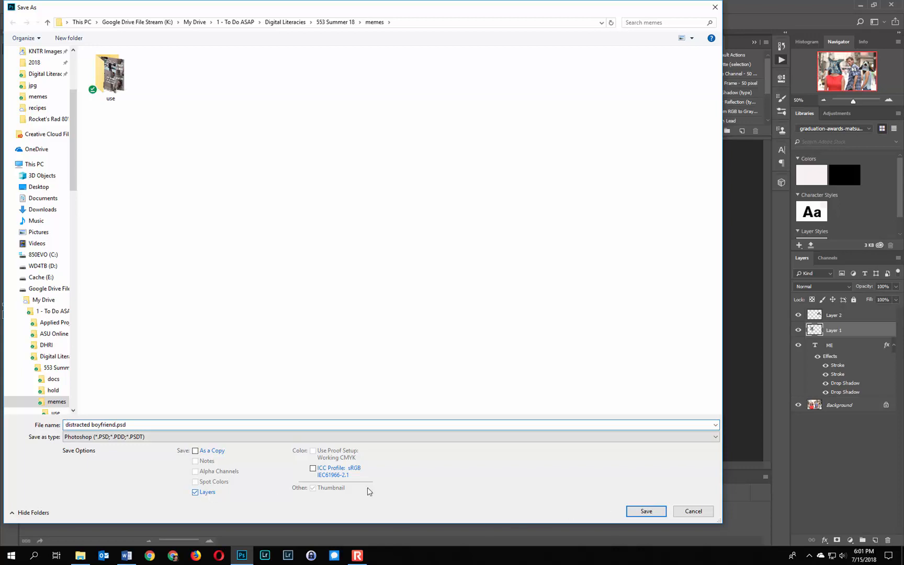
click(646, 513)
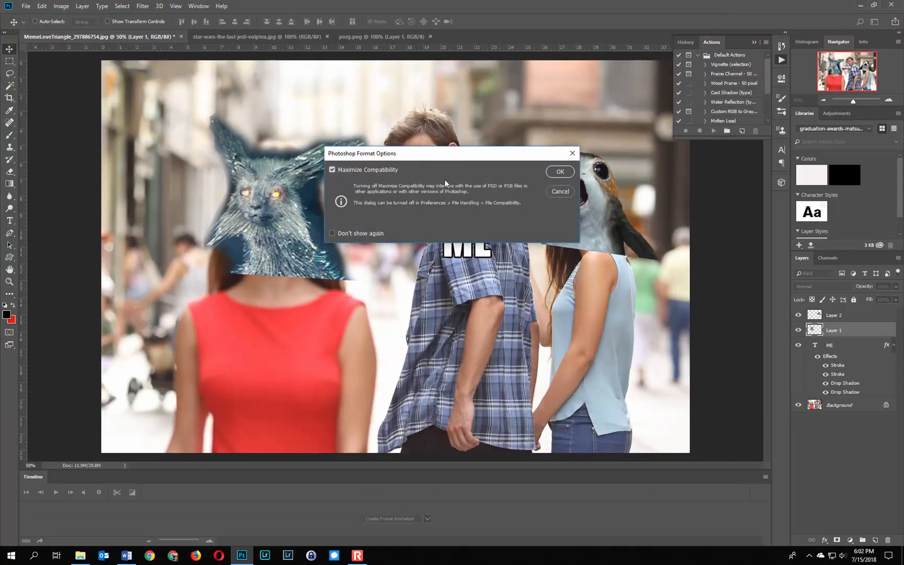
click(552, 171)
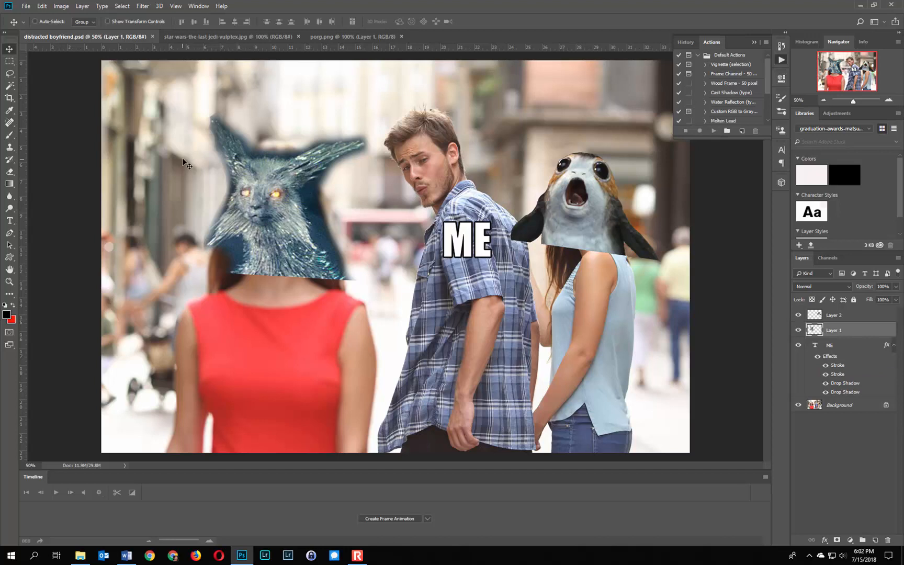
Resize the image to 900 px wide by 600 px high, keeping the proportions linked
click(61, 6)
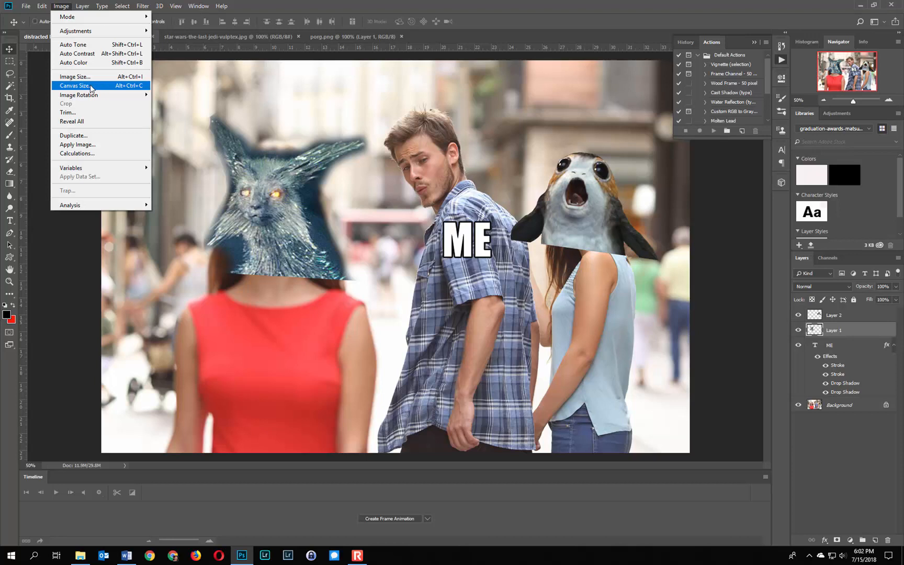
click(60, 264)
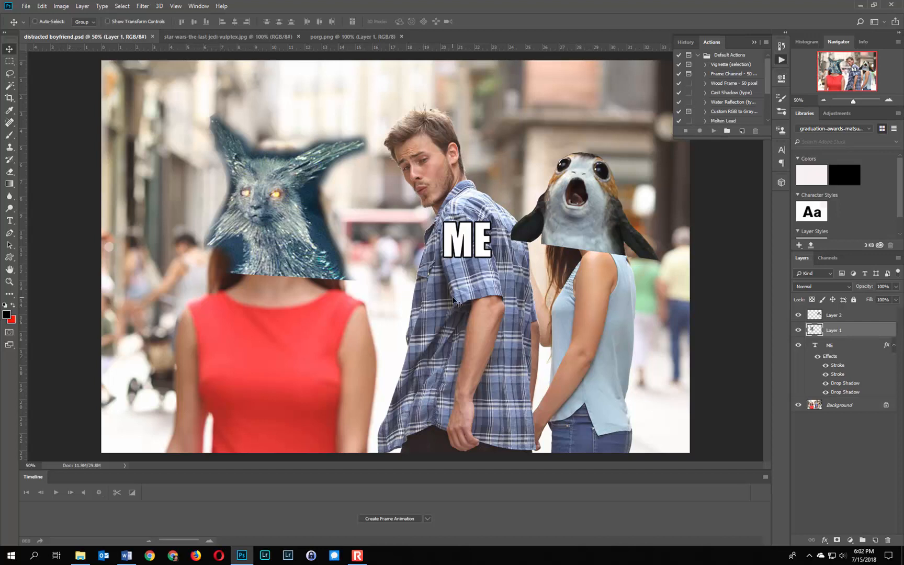
click(61, 6)
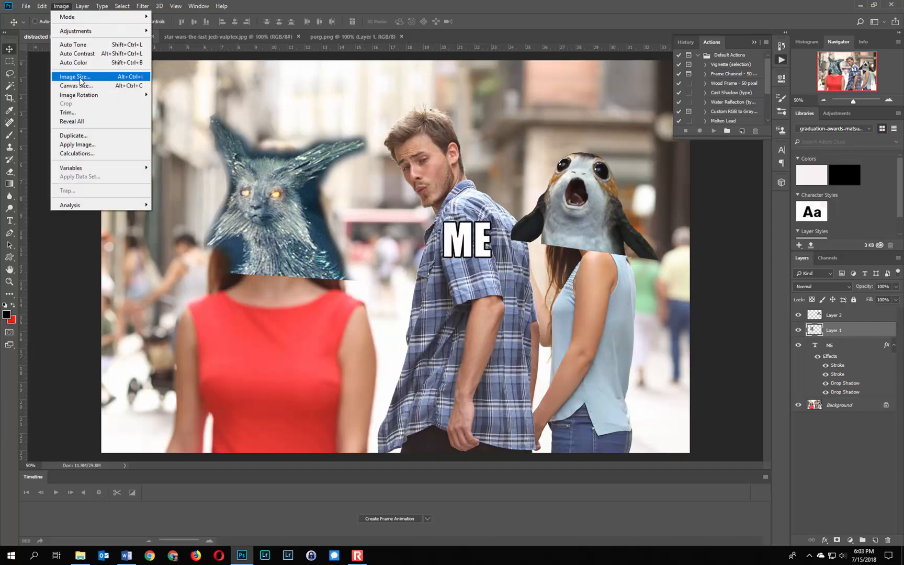
click(67, 76)
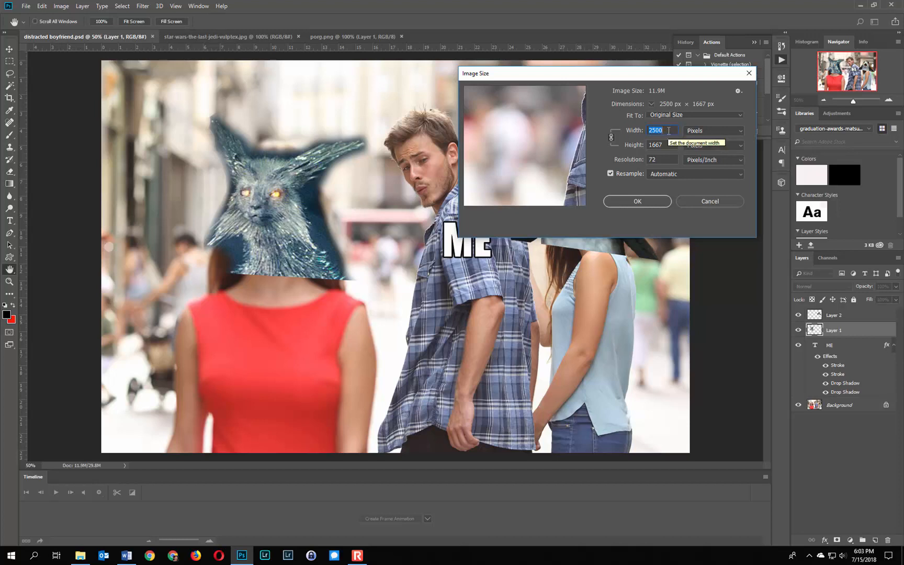
text(900)
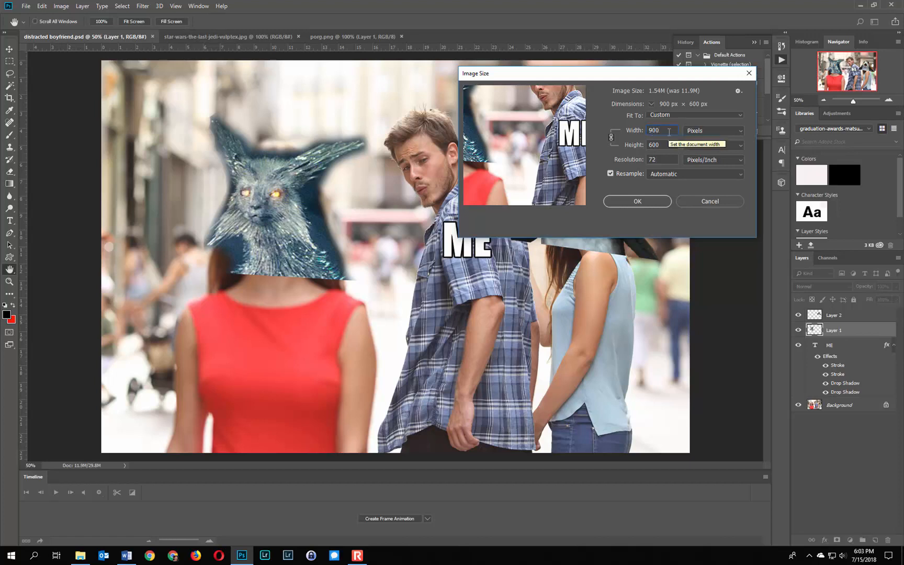
click(636, 201)
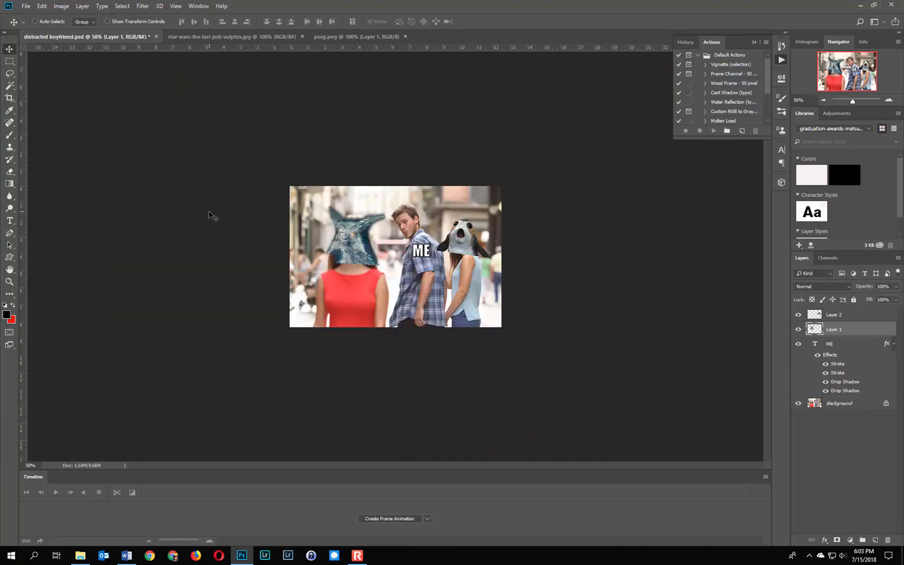
Save a JPEG copy of the resized meme in the memes folder as distracted boyfriend example.jpg
click(26, 6)
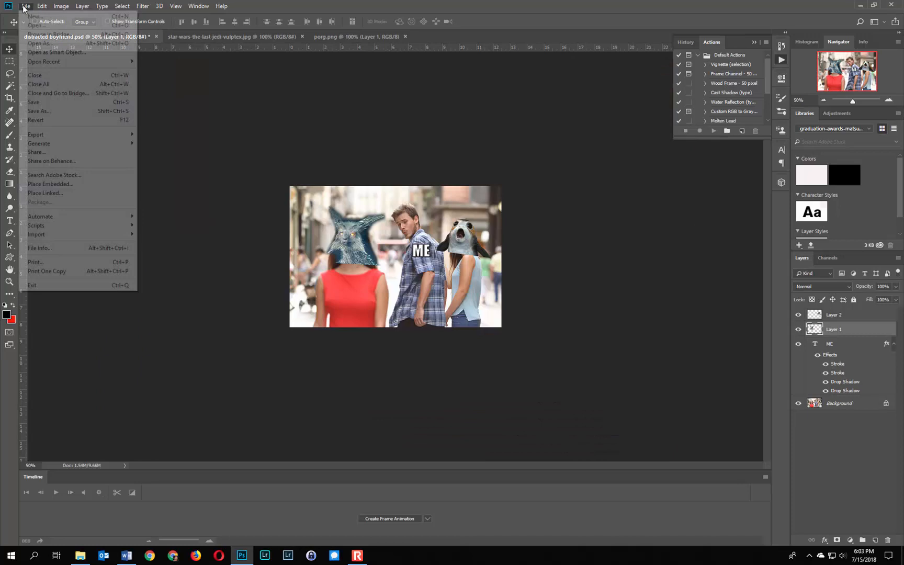
click(39, 111)
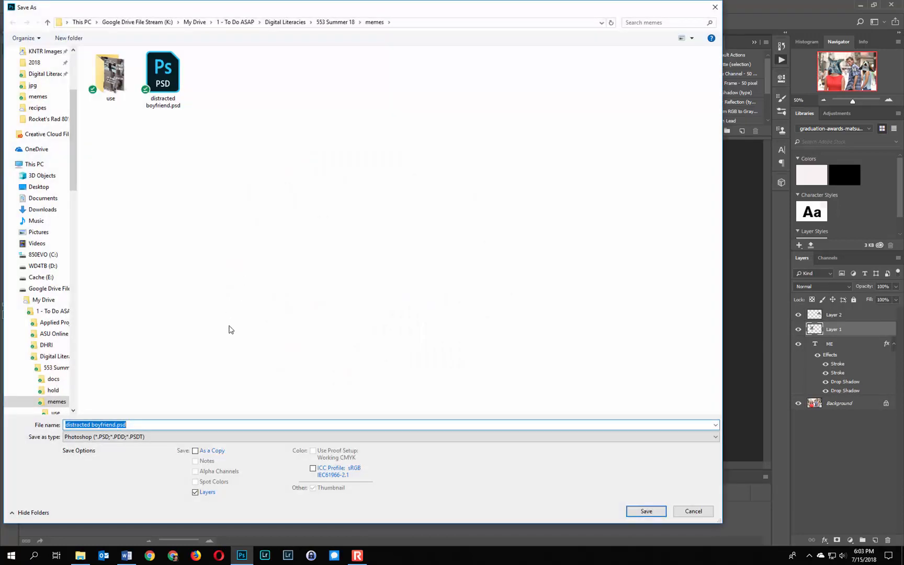
click(113, 436)
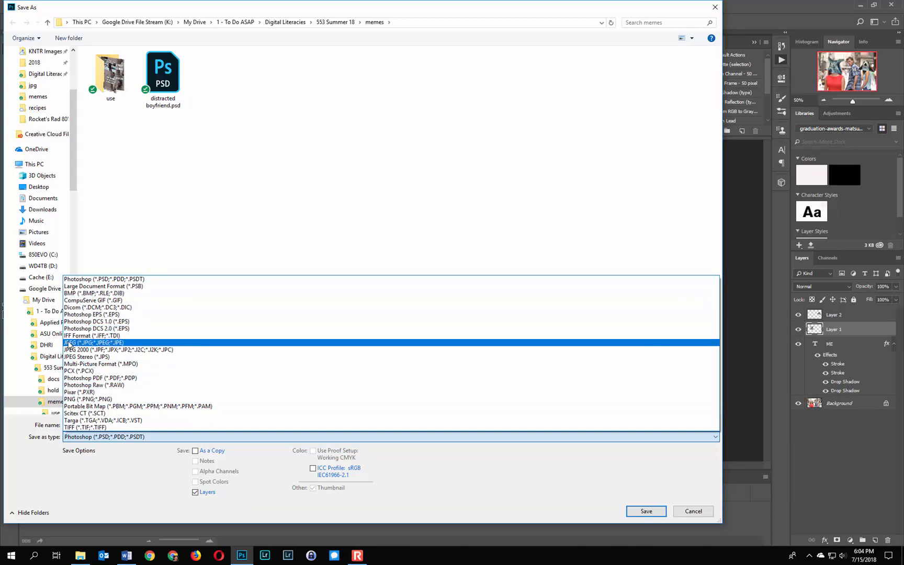
click(70, 344)
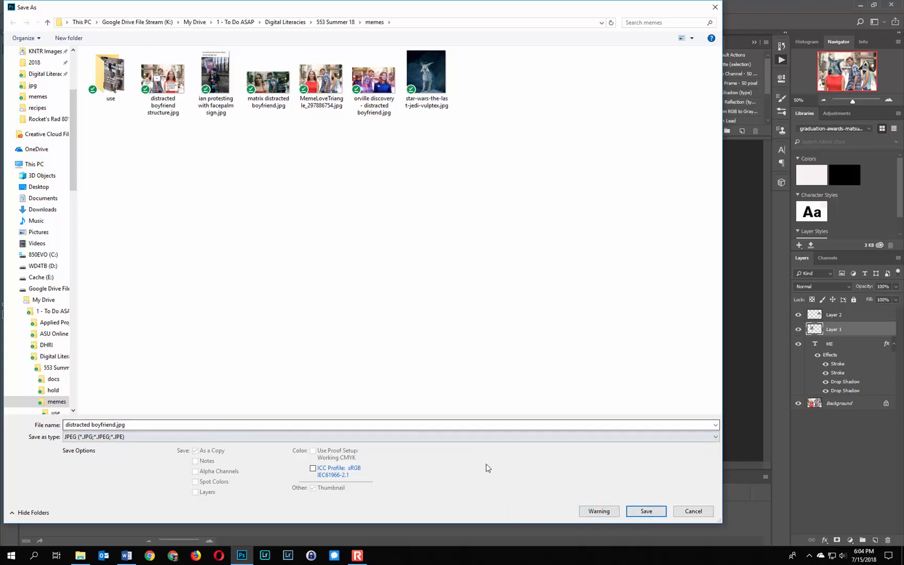
click(114, 424)
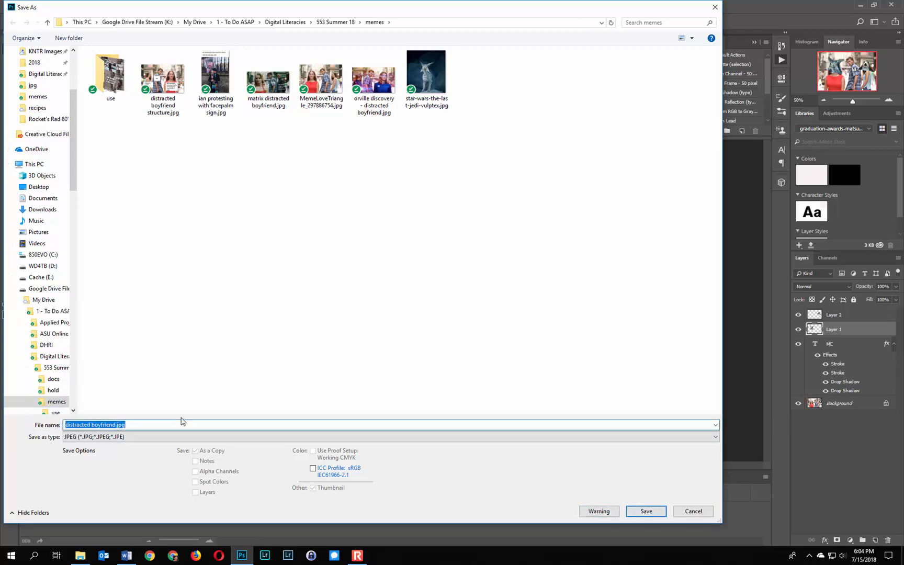
key(Right)
key(Left)
key(Left)
key(Left)
key(Left)
text(example)
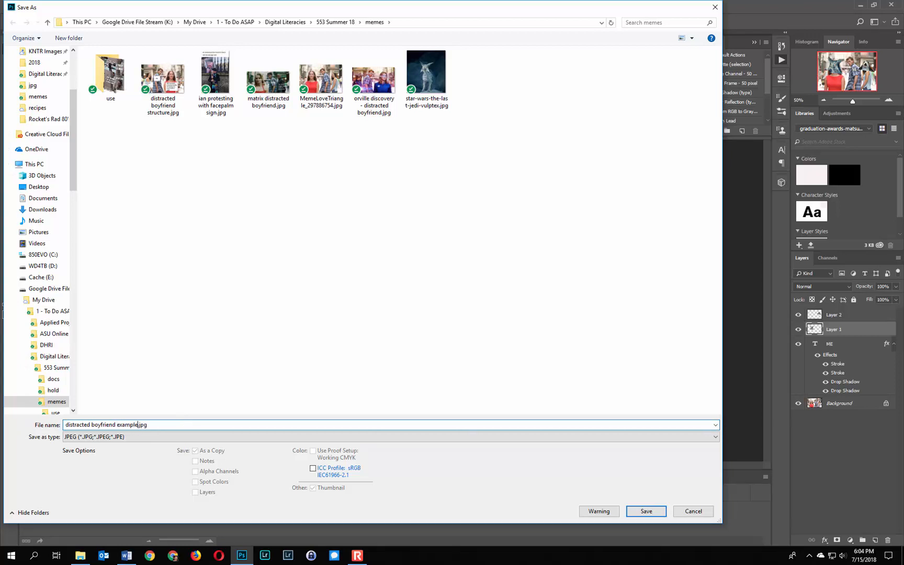
click(646, 510)
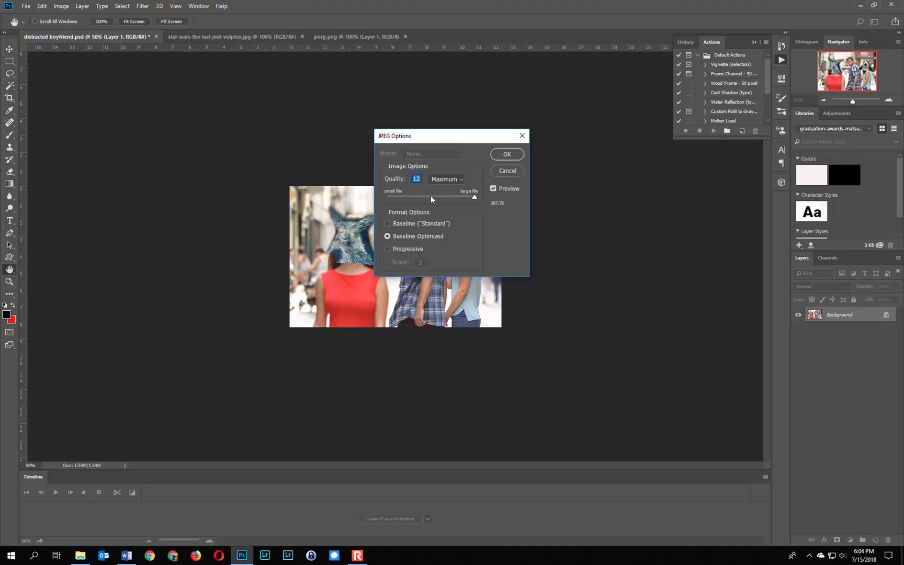
Lower the JPEG compression quality to the High range, keep Baseline Optimized, and finish the export
click(455, 196)
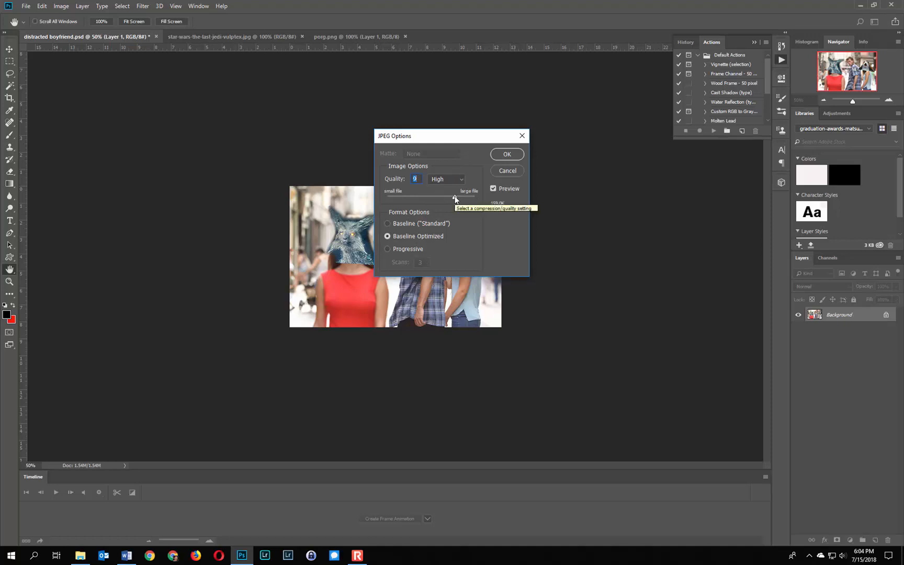
drag(454, 197, 449, 197)
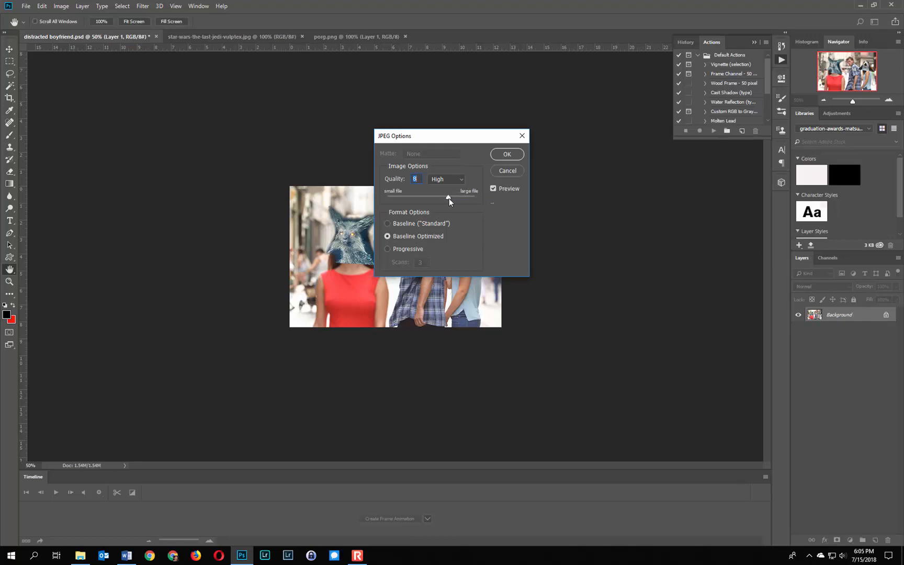
drag(452, 198, 454, 198)
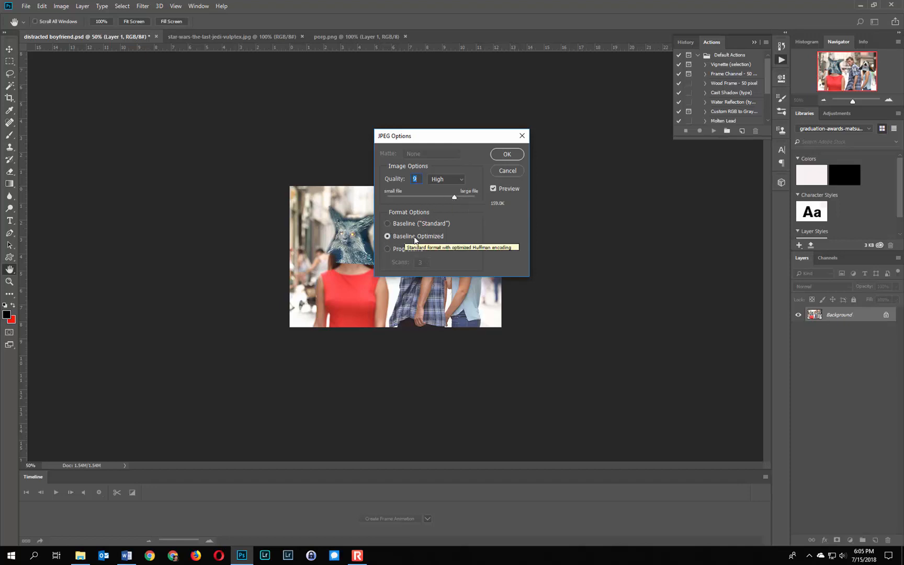
click(510, 154)
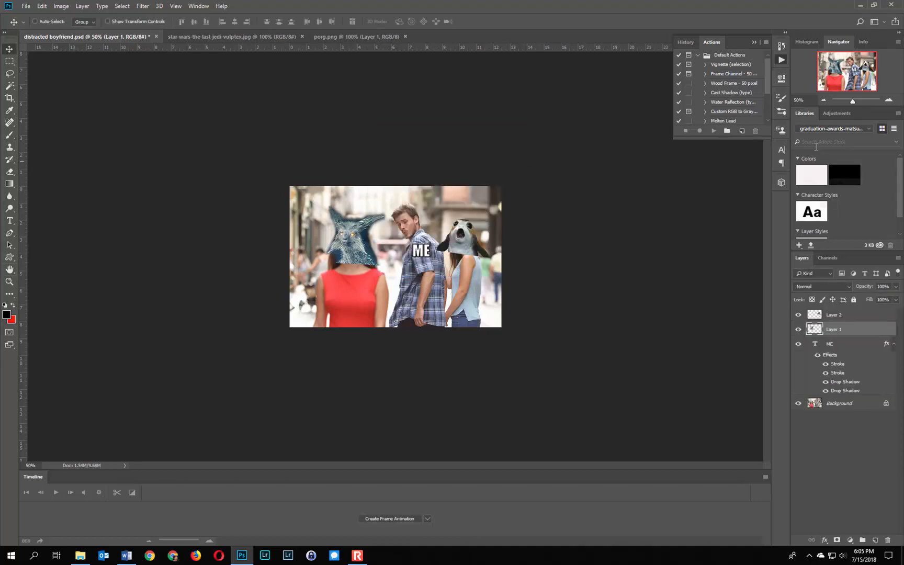
Close distracted boyfriend.psd without saving the resize, and close the porg.png and star-wars-the-last-jedi-vulptex.jpg source images
click(889, 100)
click(888, 100)
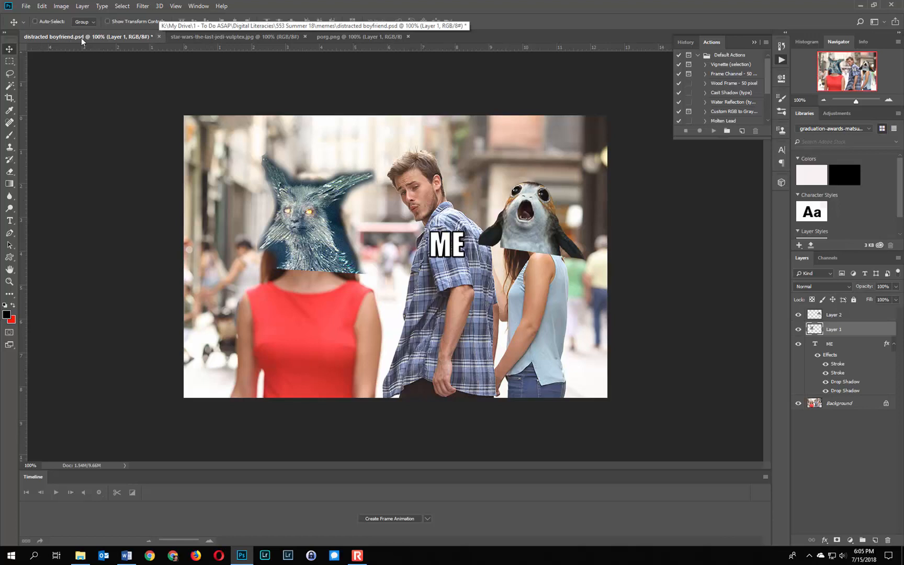
click(159, 37)
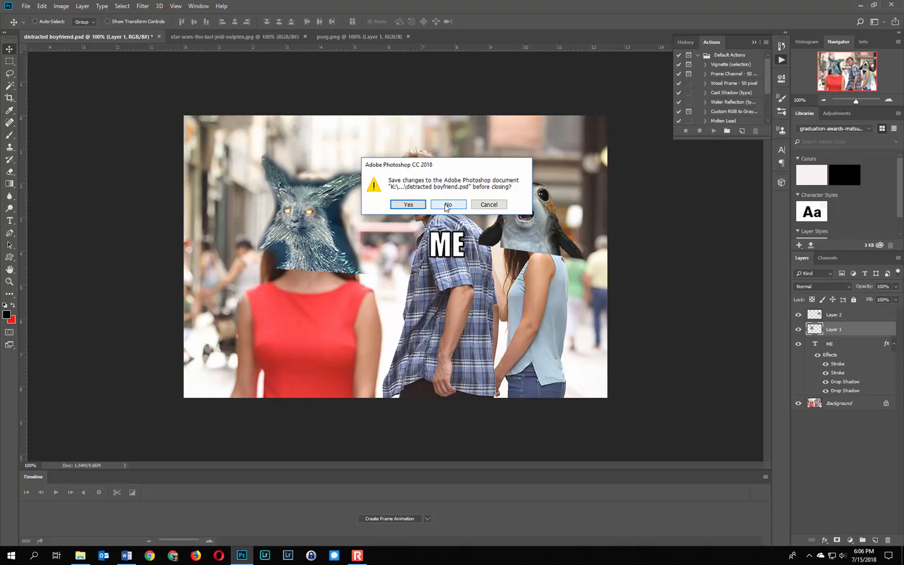
click(446, 205)
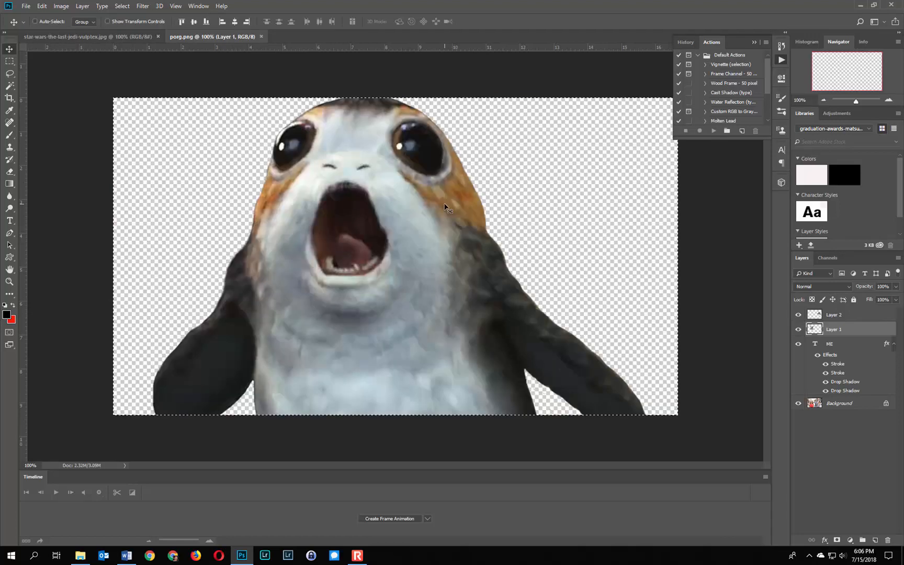
click(262, 36)
click(158, 36)
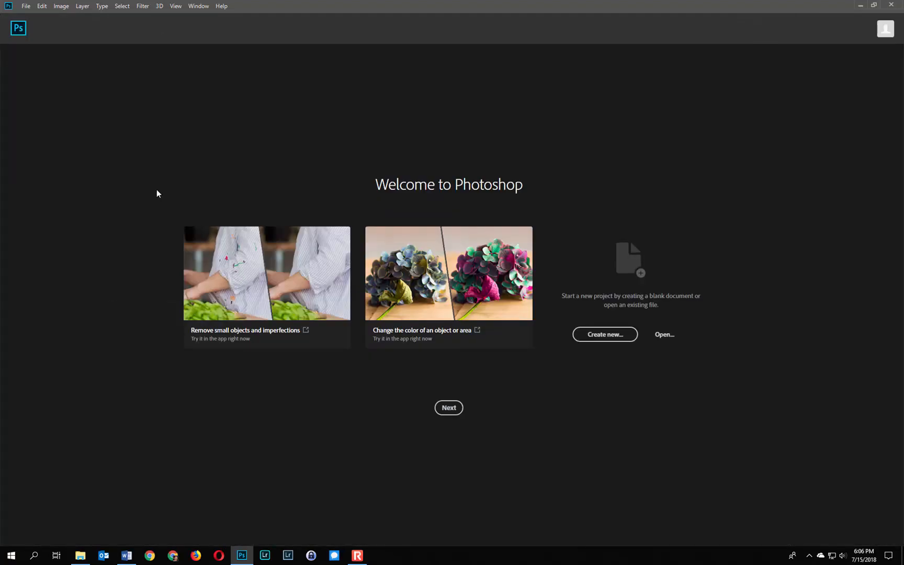